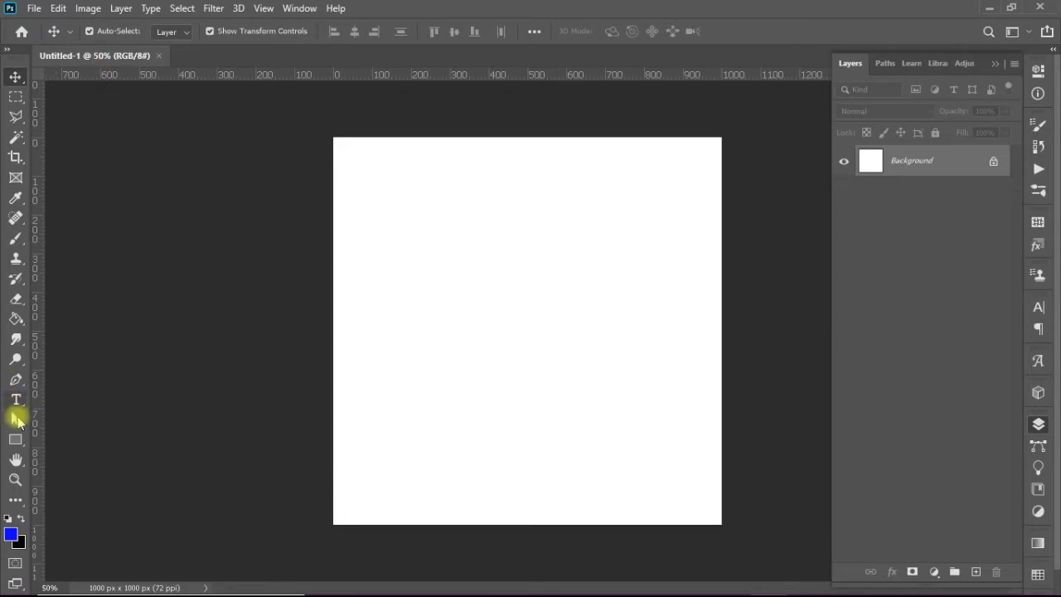
Step: Draw a rectangle about 584 by 478 px in the middle of the canvas and set its stroke width to 5 px
click(16, 440)
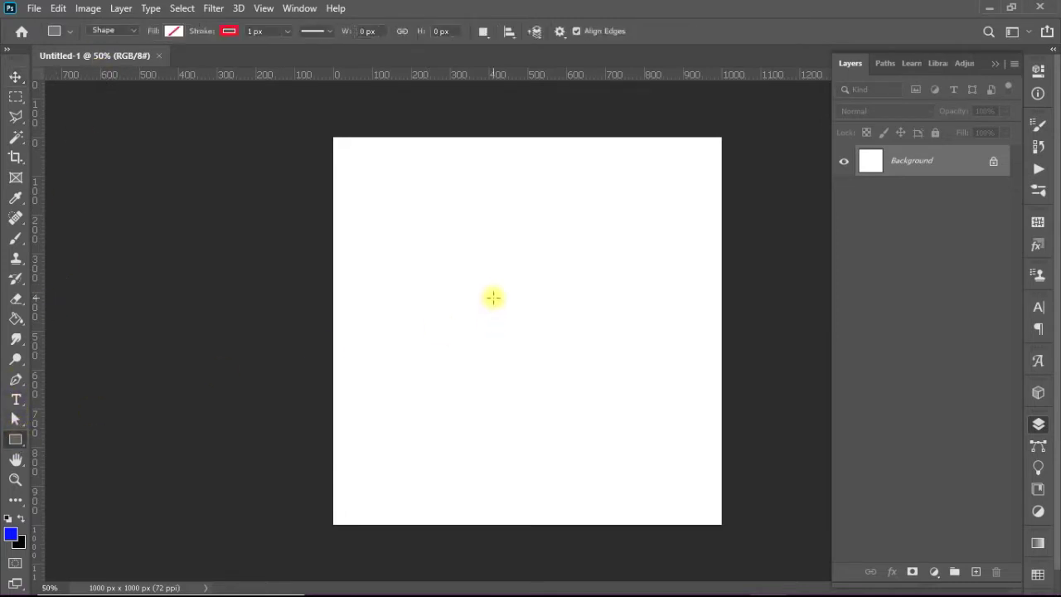
drag(417, 234, 643, 419)
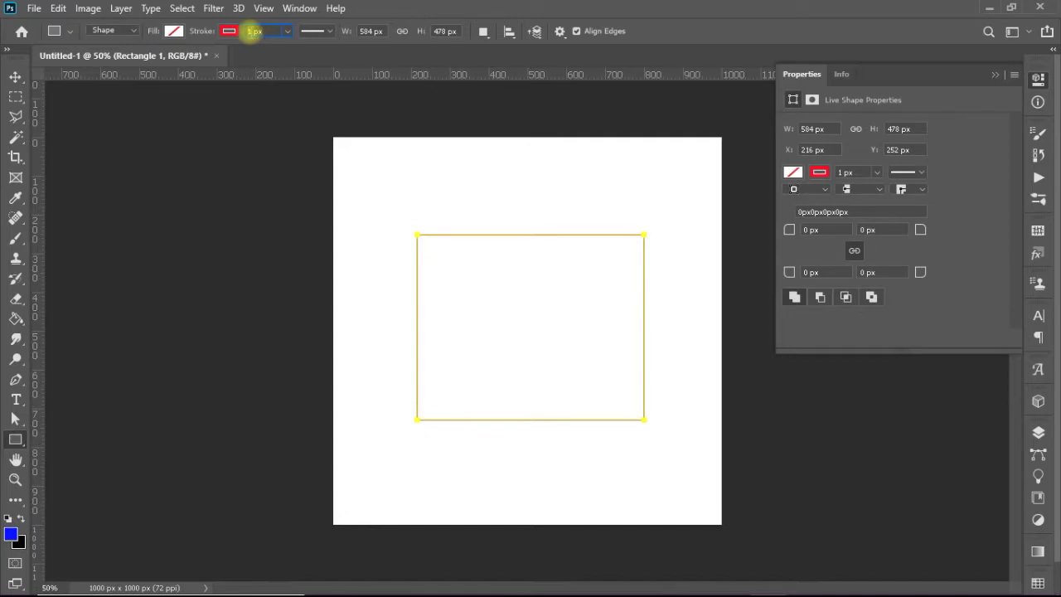
text(5)
key(Return)
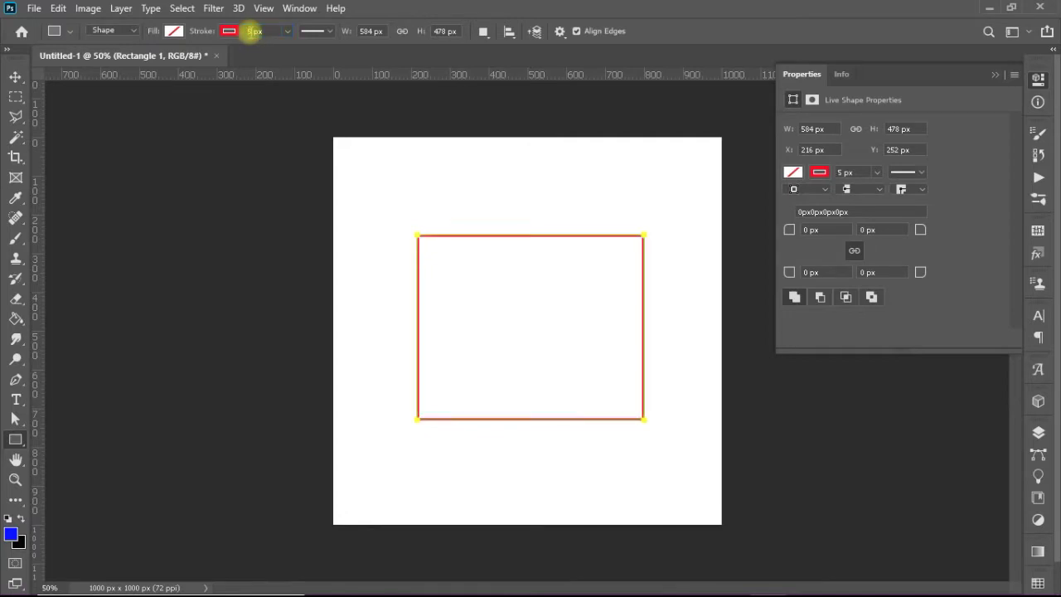
Step: Try a gradient fill on the rectangle, followed by the yellow Trees pattern and the green Grass pattern
click(173, 31)
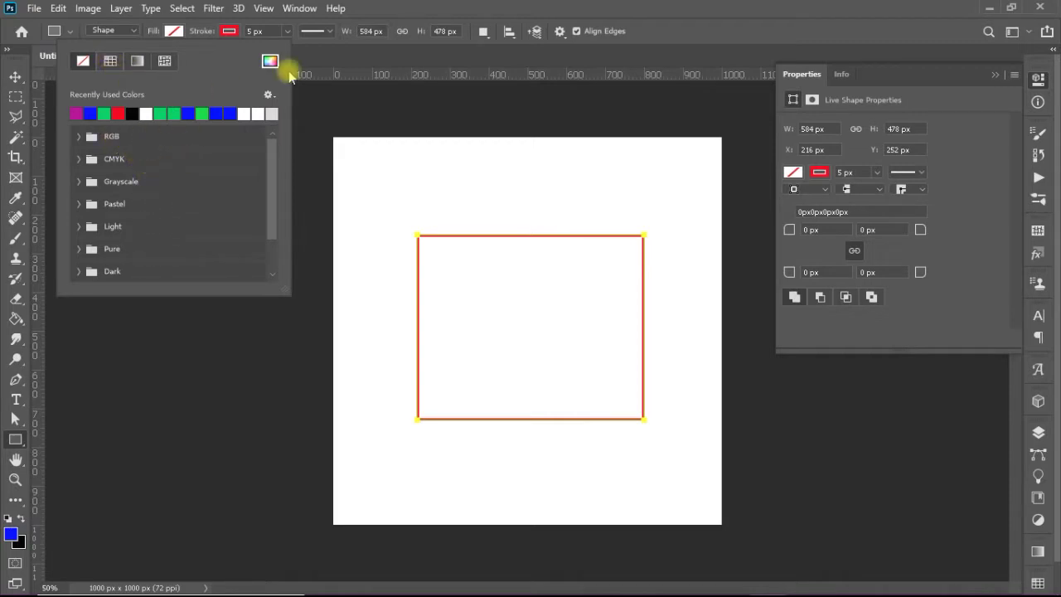
click(141, 64)
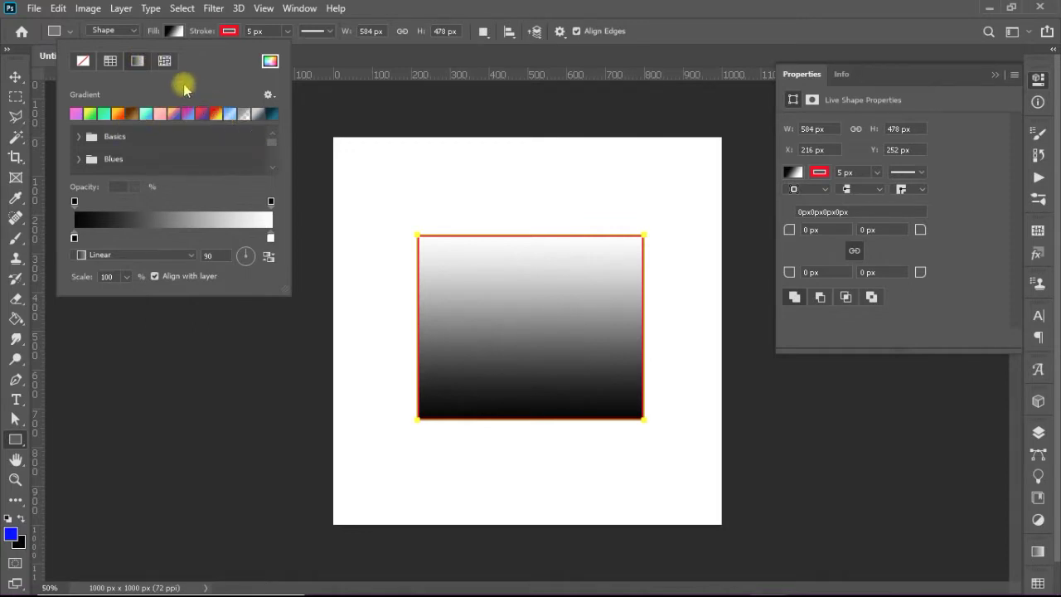
click(165, 61)
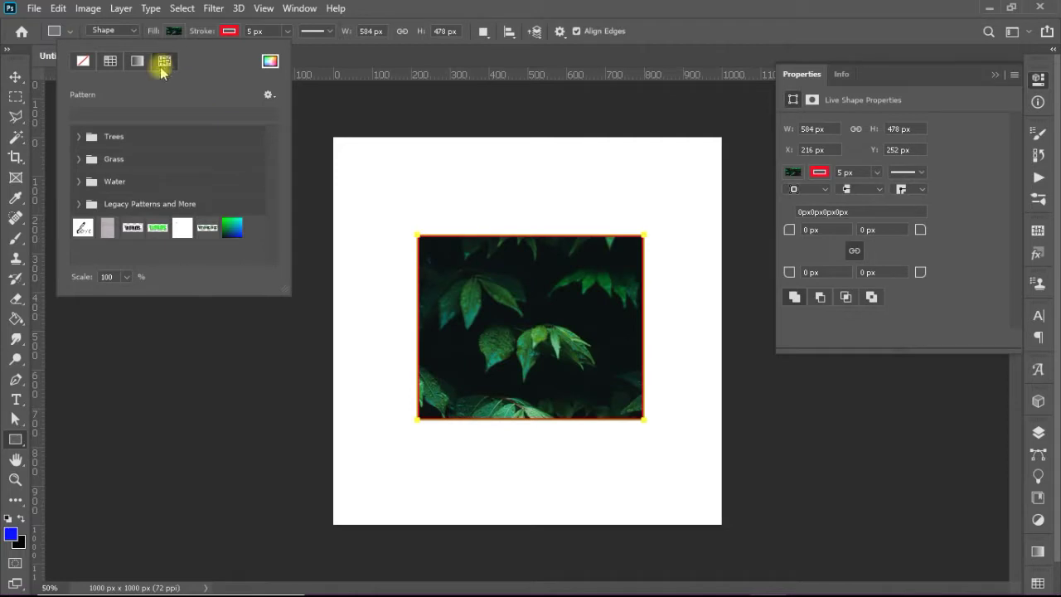
click(78, 137)
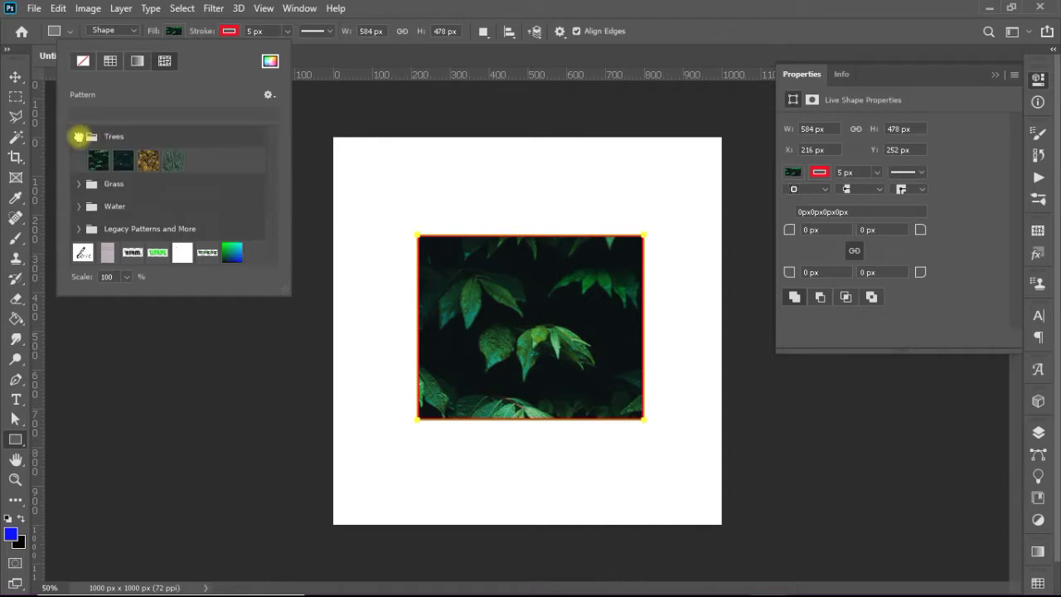
click(149, 162)
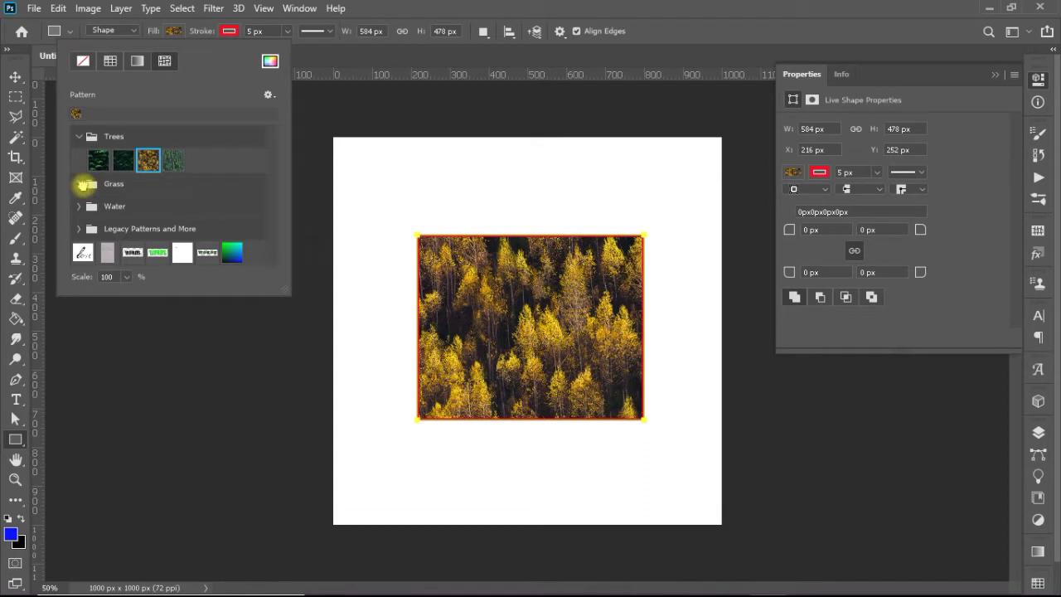
click(83, 184)
click(150, 209)
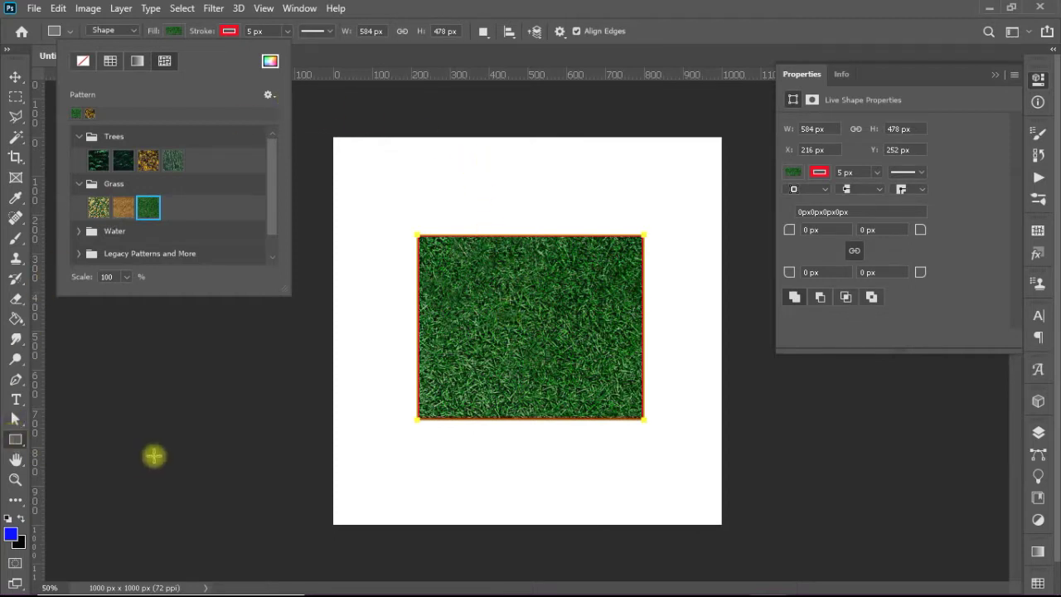
Step: Cancel the pattern fill and delete the rectangle from the canvas
key(Escape)
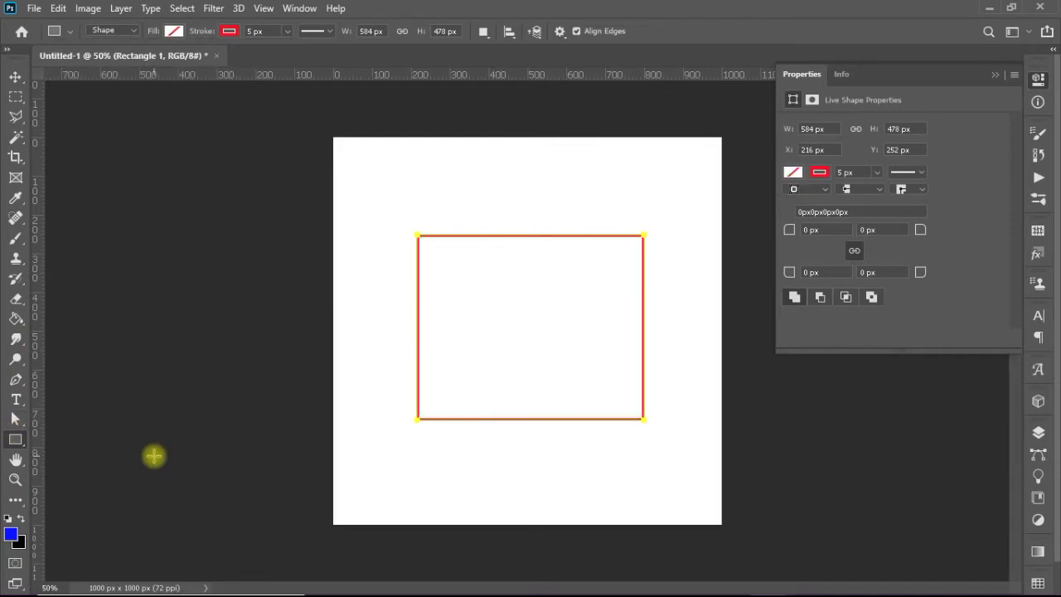
key(v)
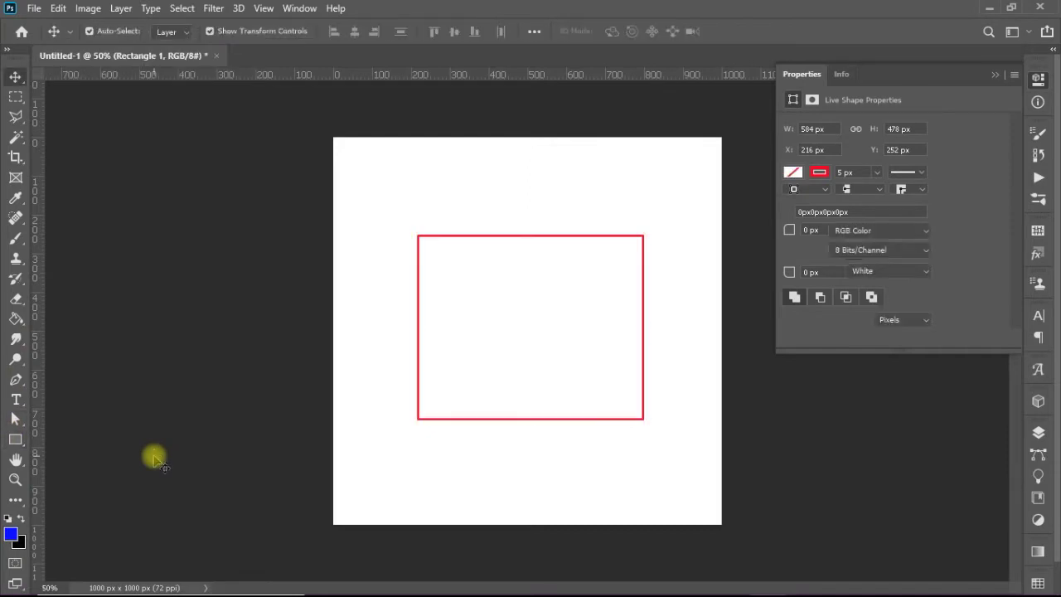
key(Delete)
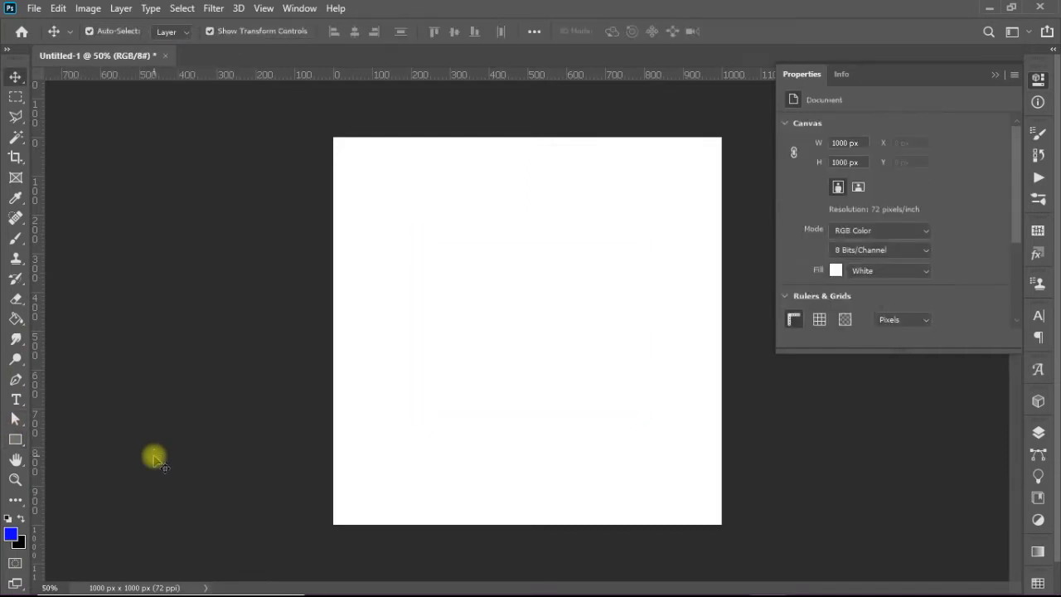
Step: Draw the snail custom shape from Untitled Custom Shapes1 at about 526 by 440 px in the middle of the canvas
click(17, 439)
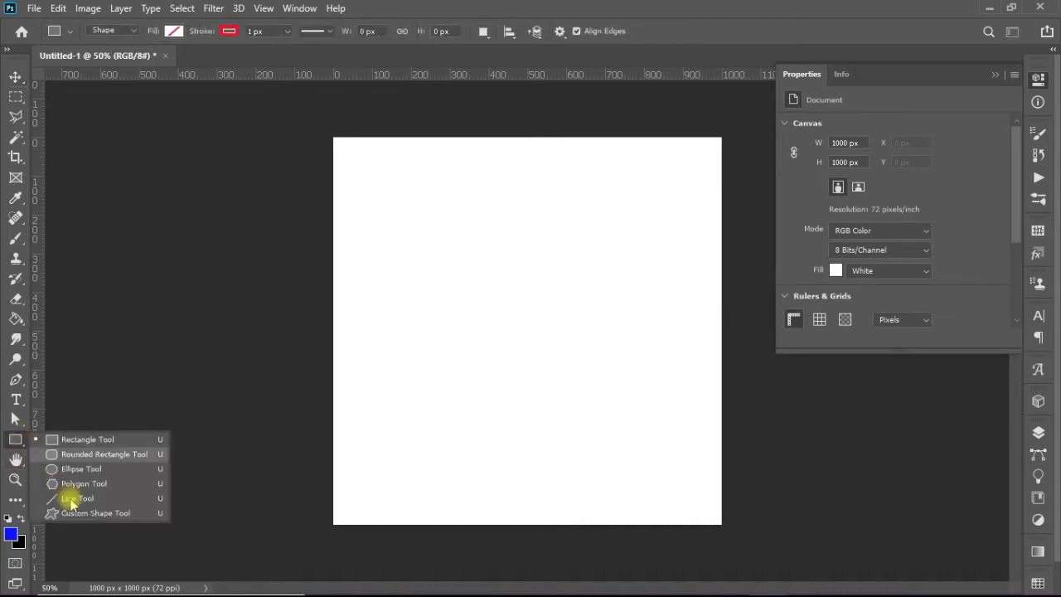
click(80, 513)
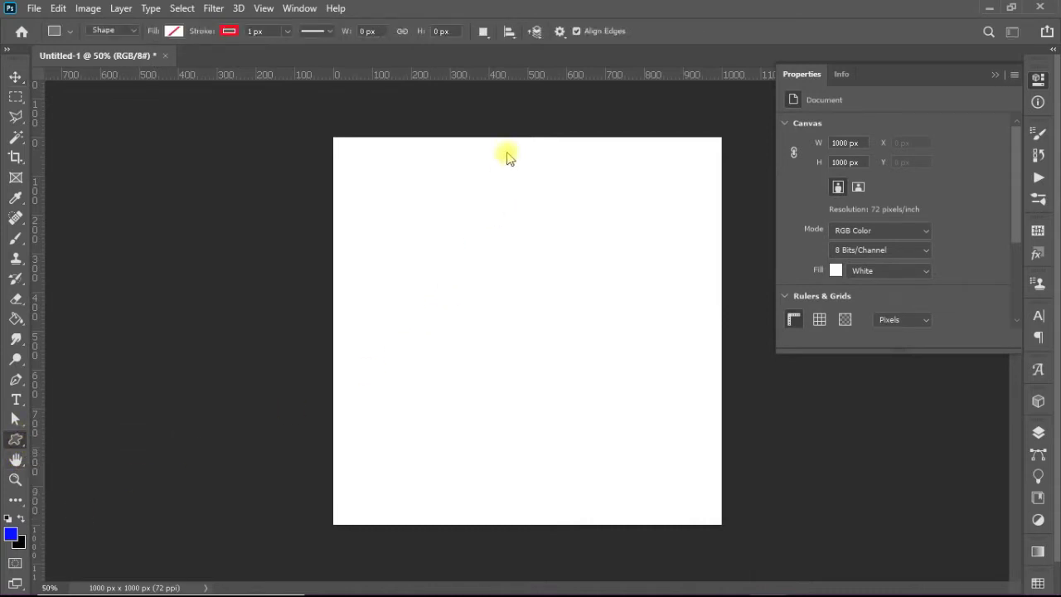
click(627, 30)
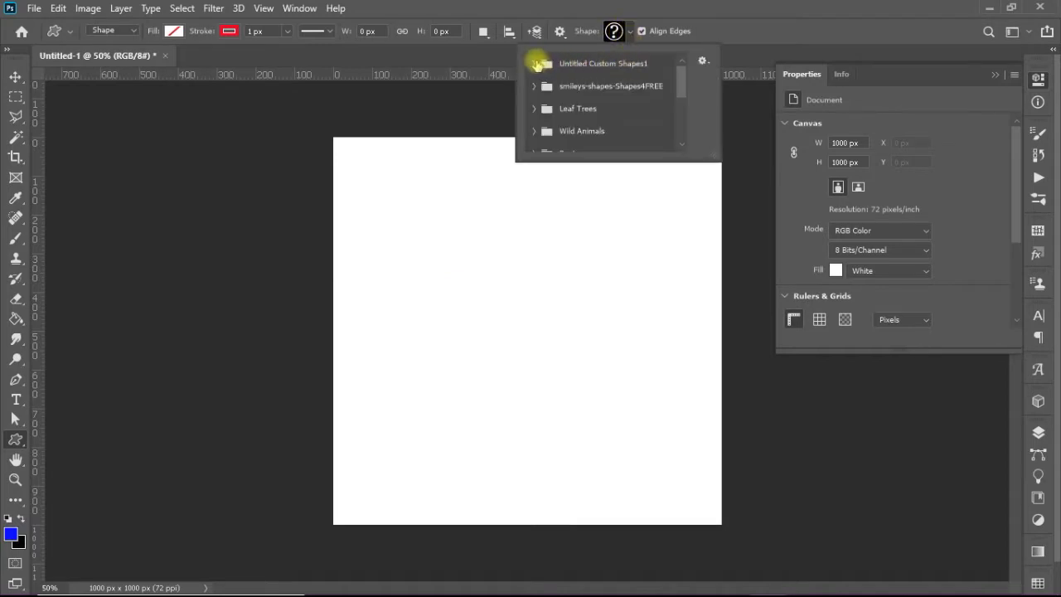
click(534, 62)
click(653, 87)
drag(409, 237, 614, 407)
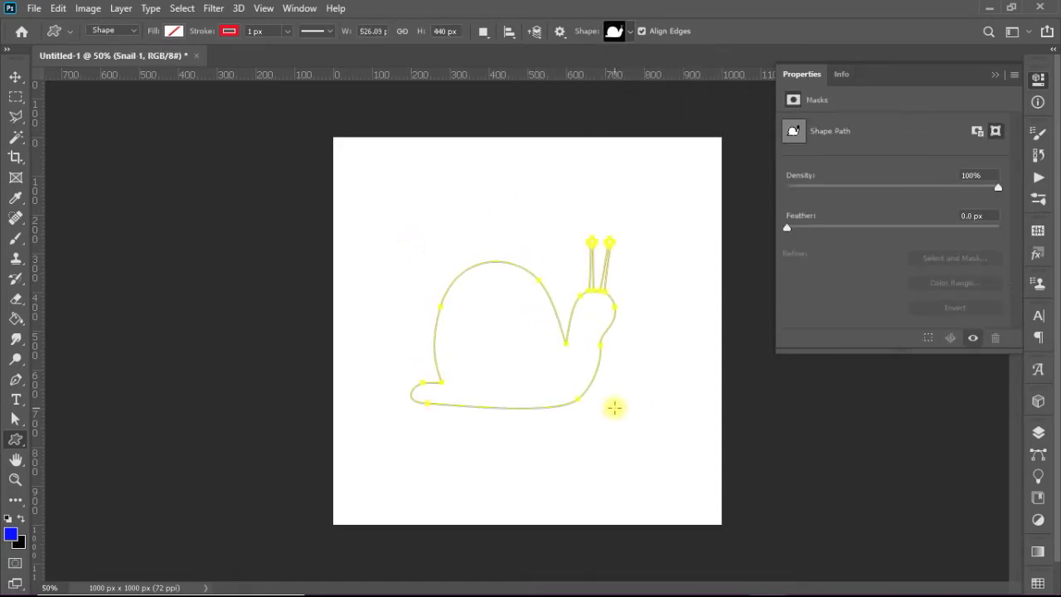
Step: Fill the snail shape with the dark green leaf pattern and delete the shape
click(173, 32)
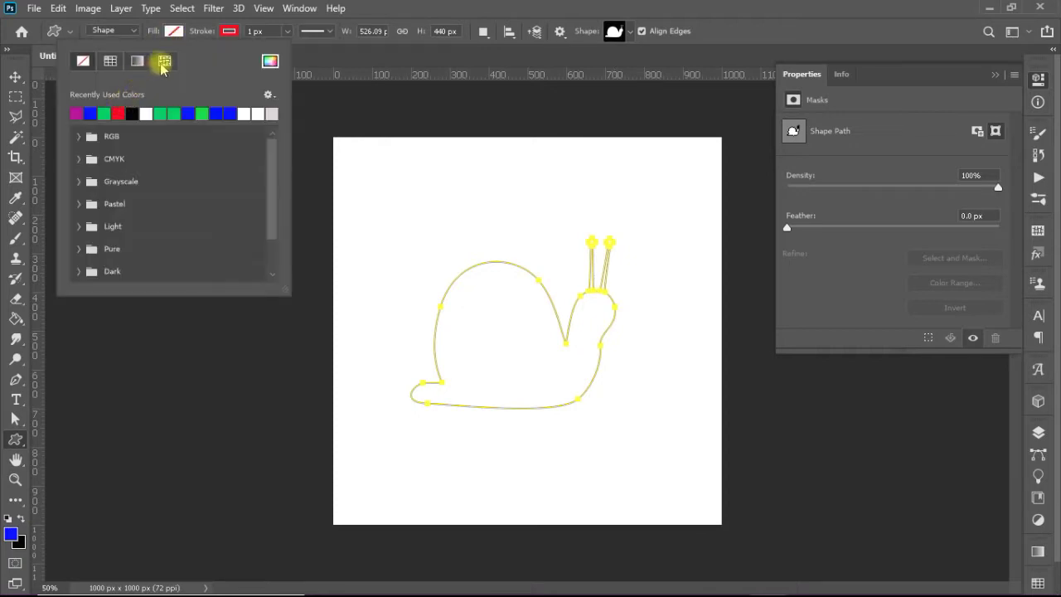
click(163, 64)
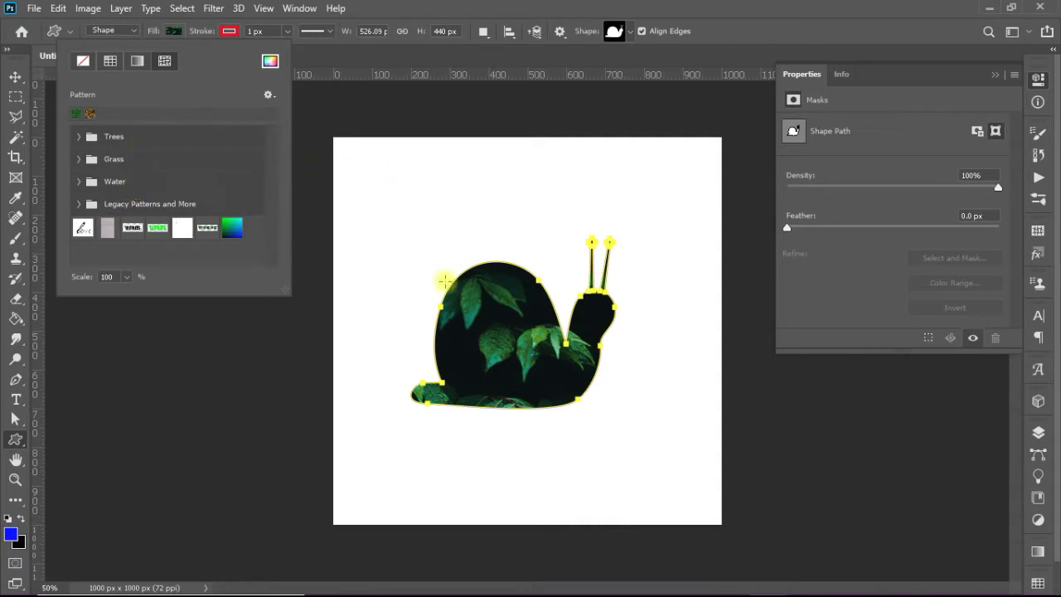
key(Escape)
key(v)
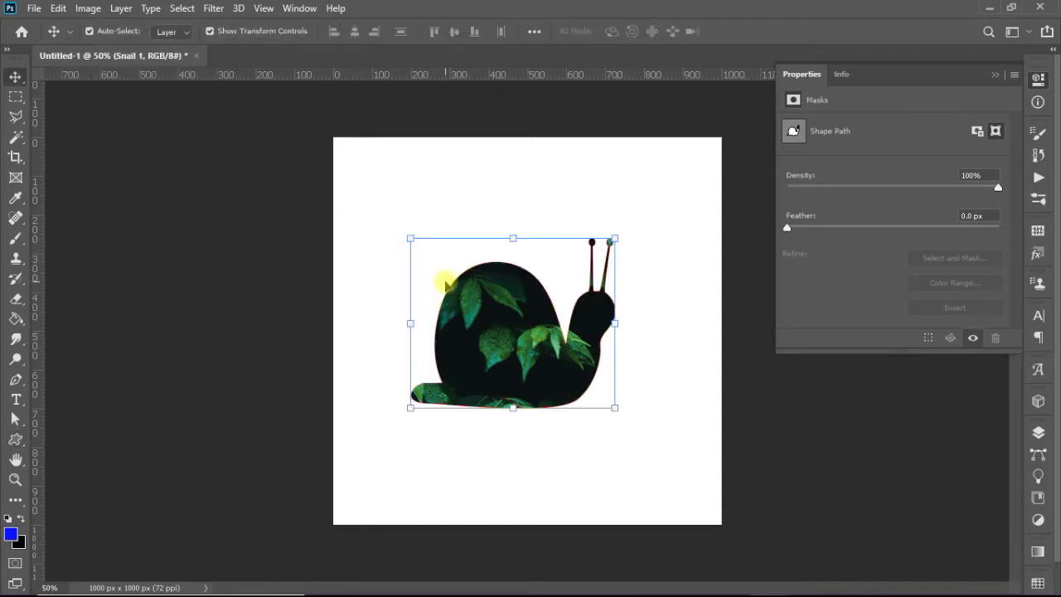
key(Delete)
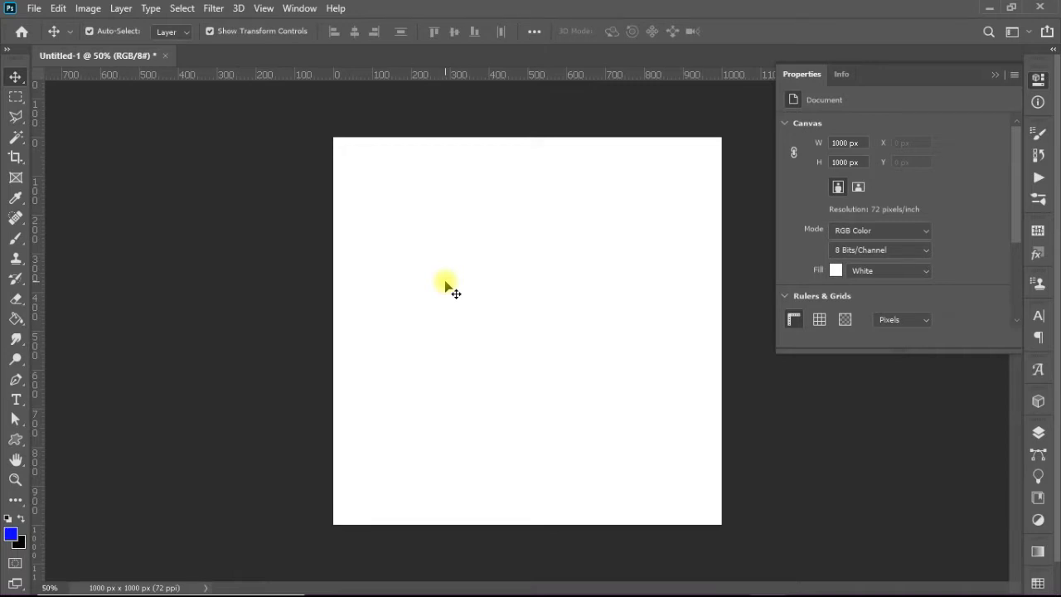
Step: Add the Arabic text "كلمات" near the canvas centre and set its font to Diwani Bent
click(16, 399)
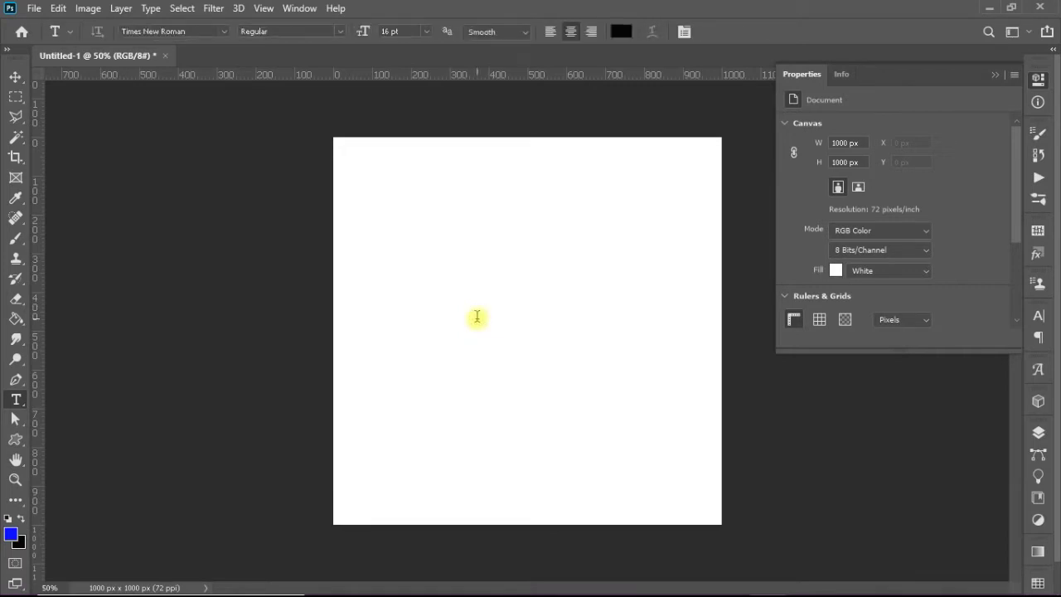
click(477, 317)
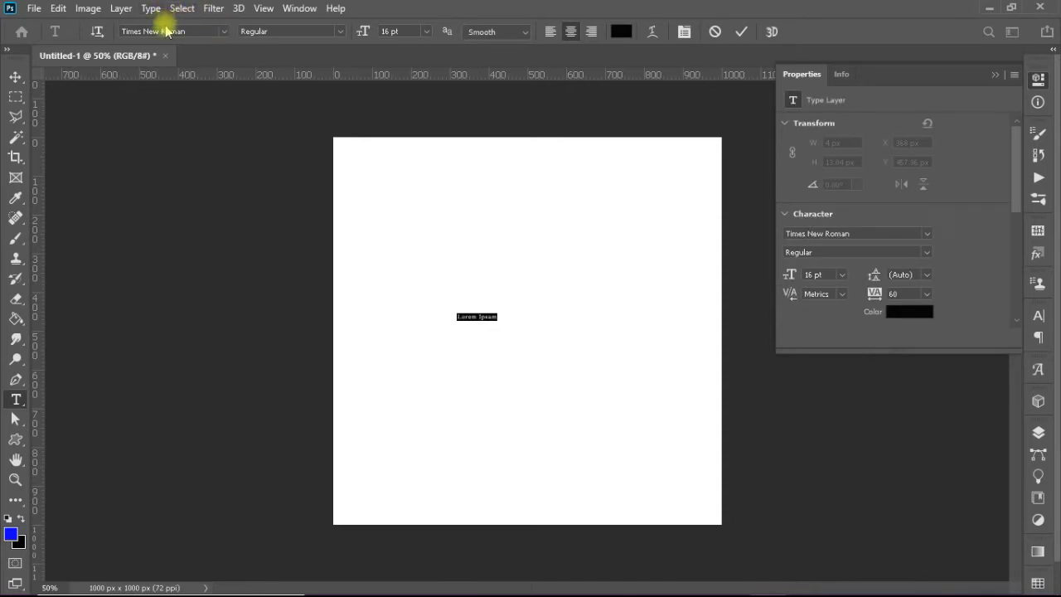
click(226, 40)
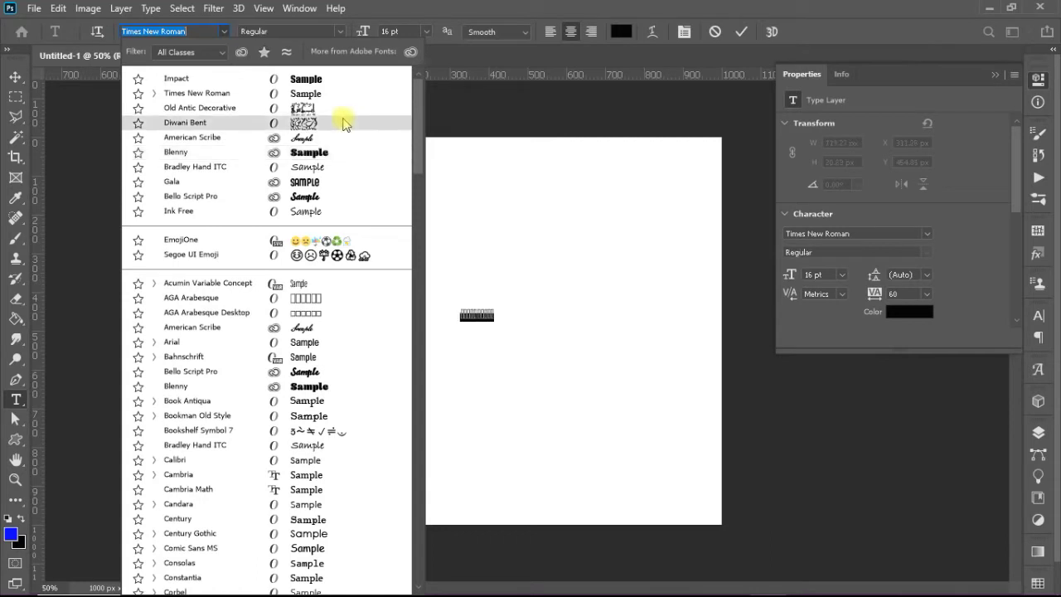
click(344, 123)
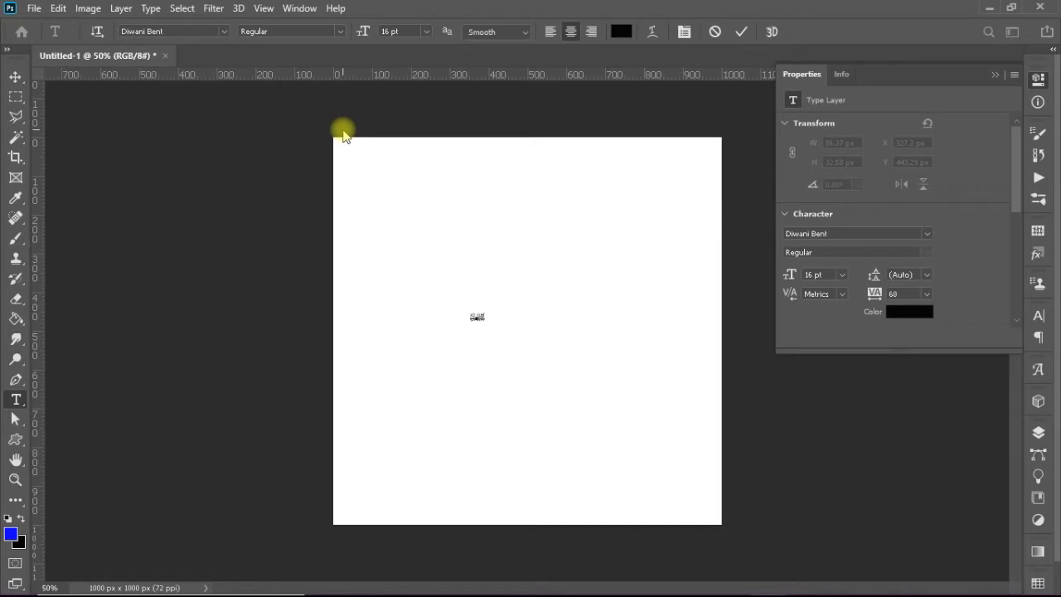
Step: Set the size of the Arabic text to 60 pt and commit the text
click(428, 32)
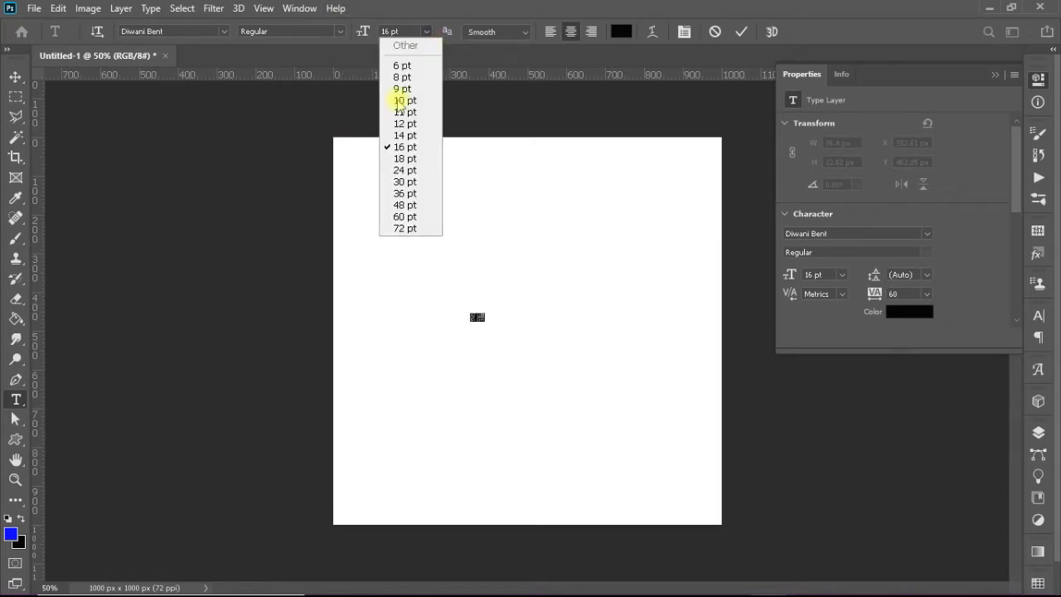
click(395, 196)
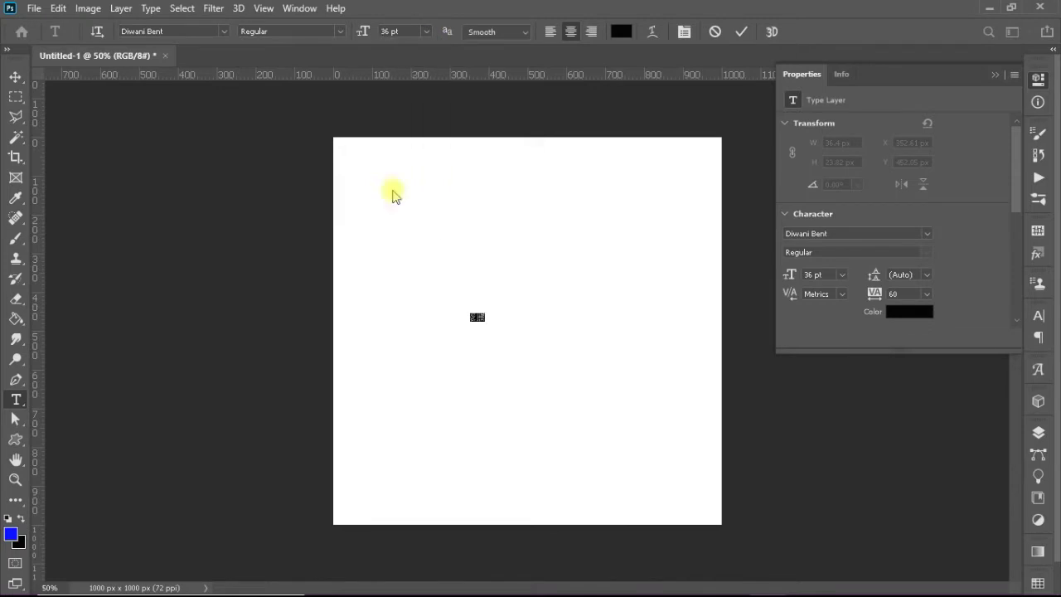
click(424, 31)
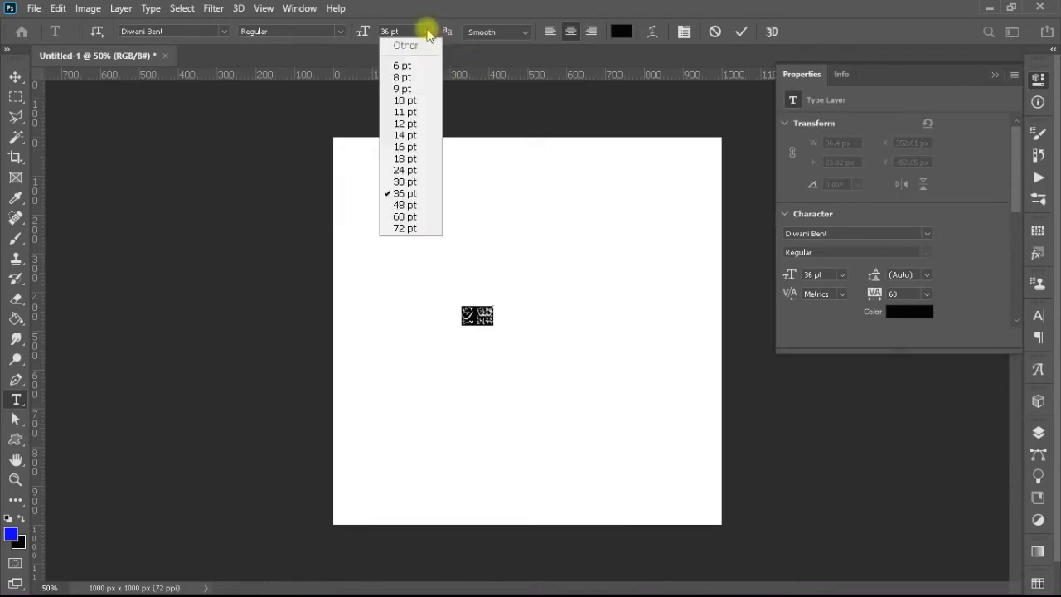
click(399, 216)
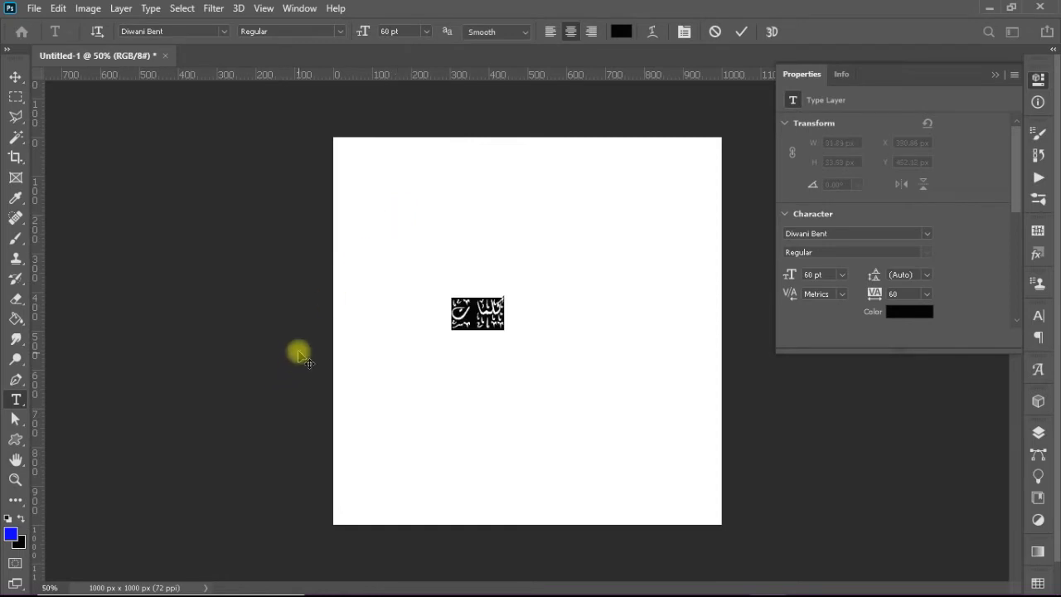
click(447, 267)
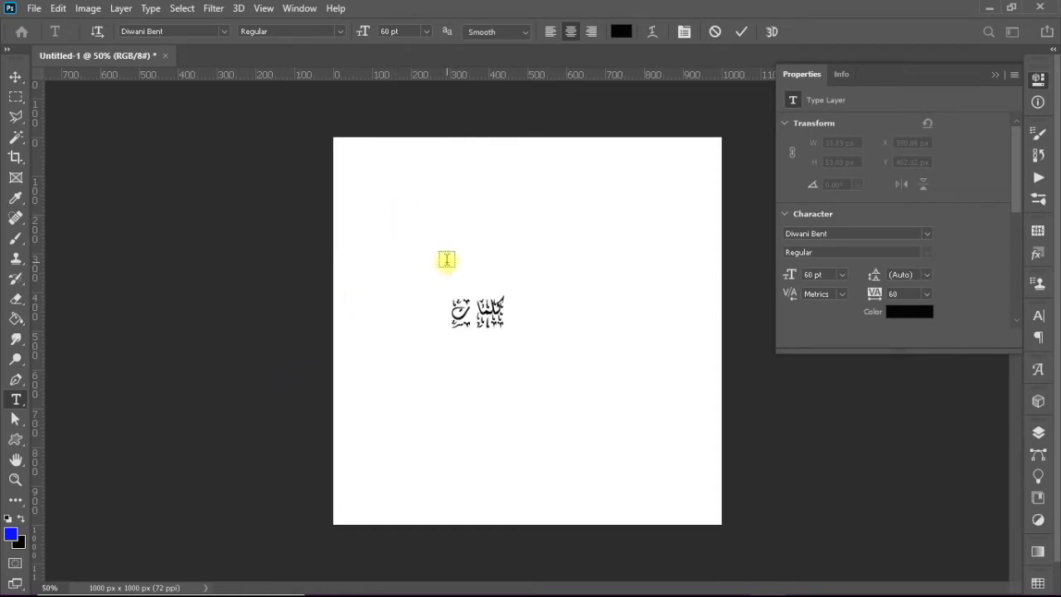
key(v)
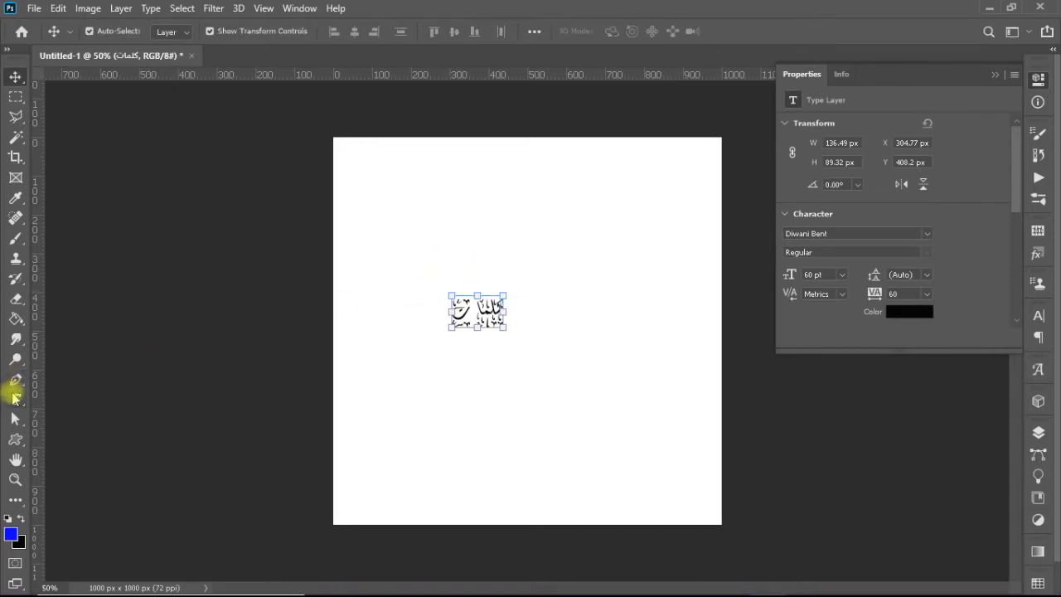
Step: Select the Arabic word with a rectangular Object Selection area around it
click(15, 399)
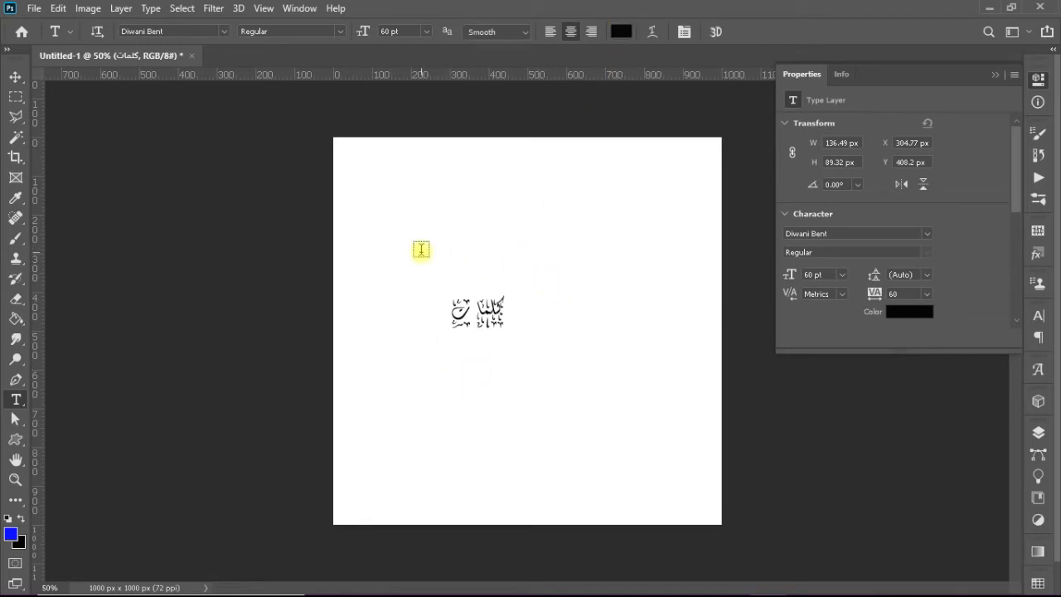
click(18, 137)
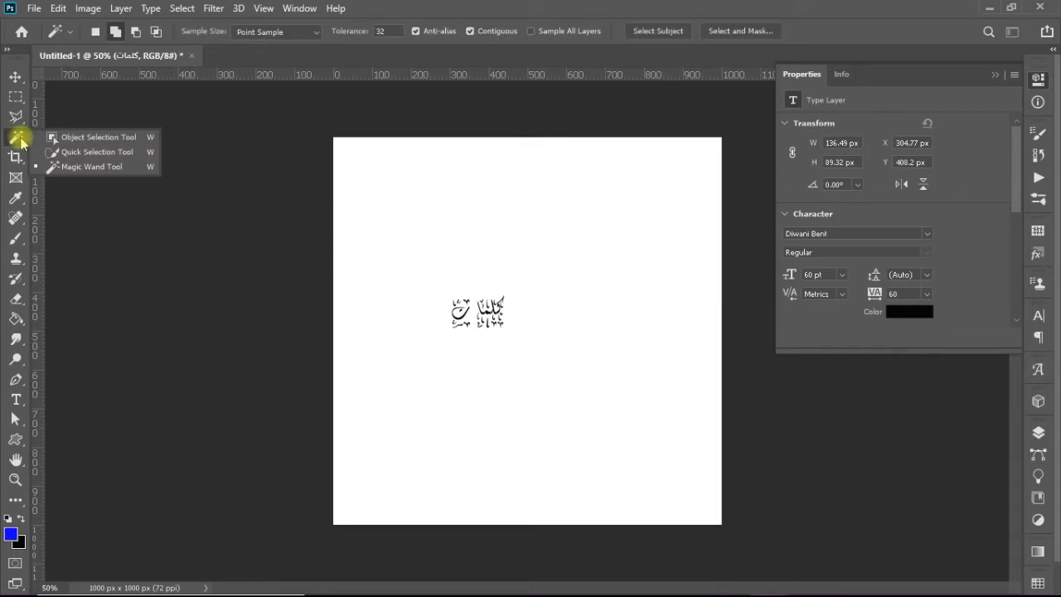
click(66, 138)
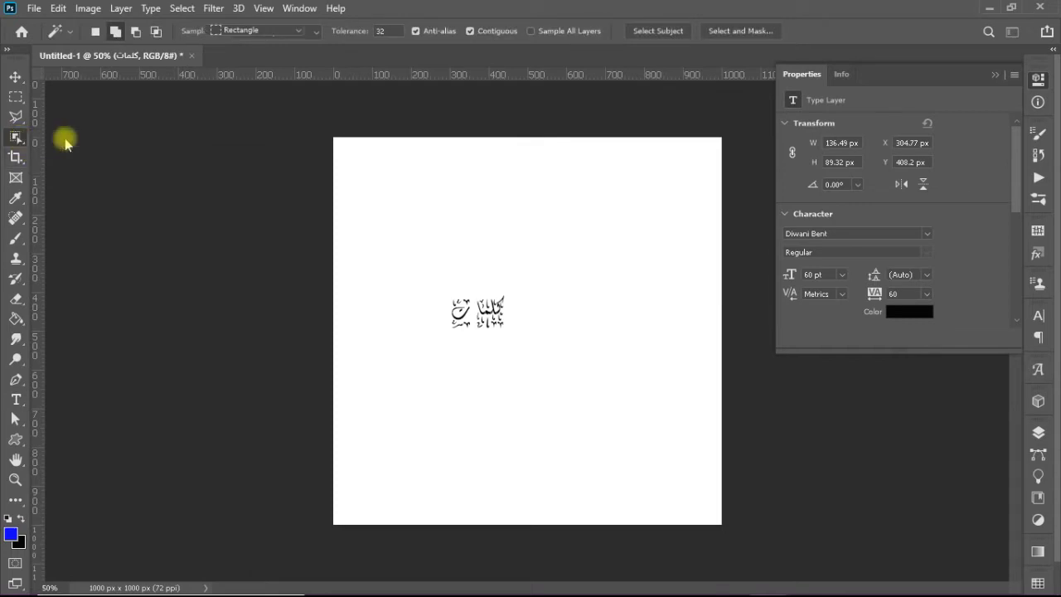
drag(440, 292, 518, 354)
key(ctrl+plus)
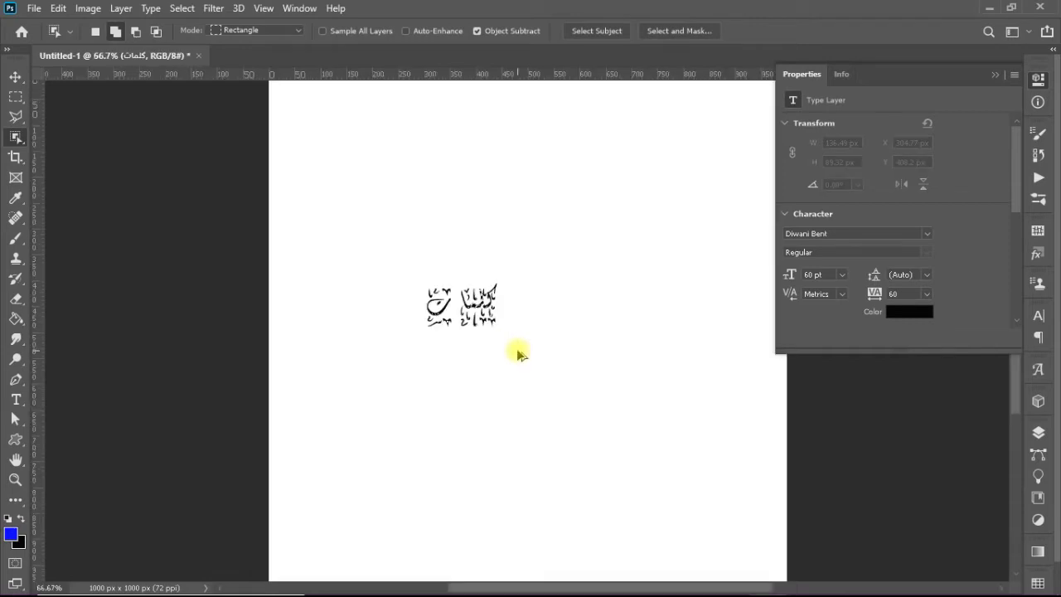
key(ctrl+plus)
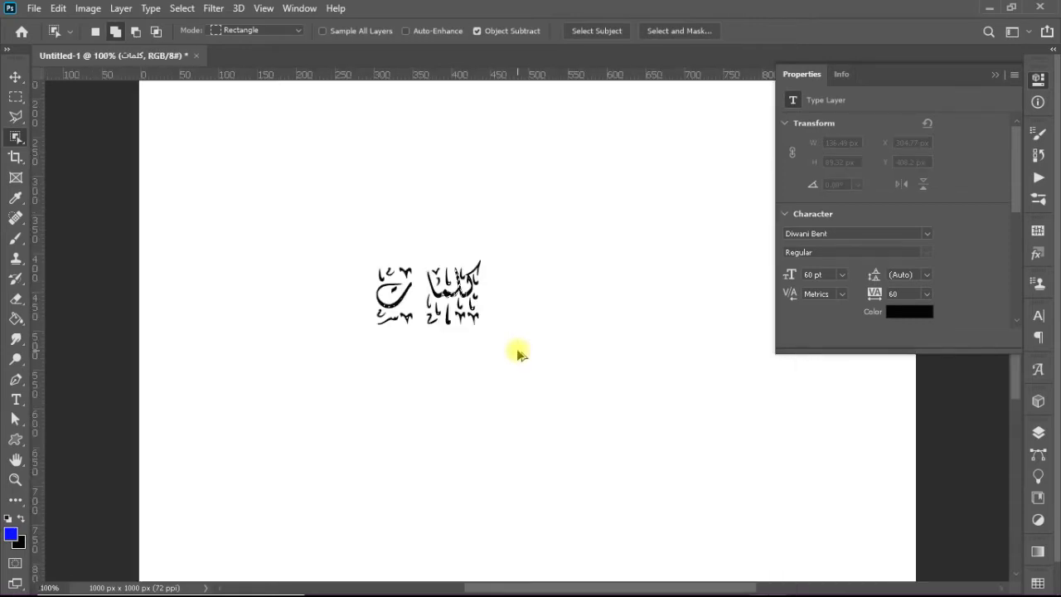
Step: Add the remaining letters and marks of the Arabic word to the selection with the Magic Wand and Quick Selection tools
key(ctrl+plus)
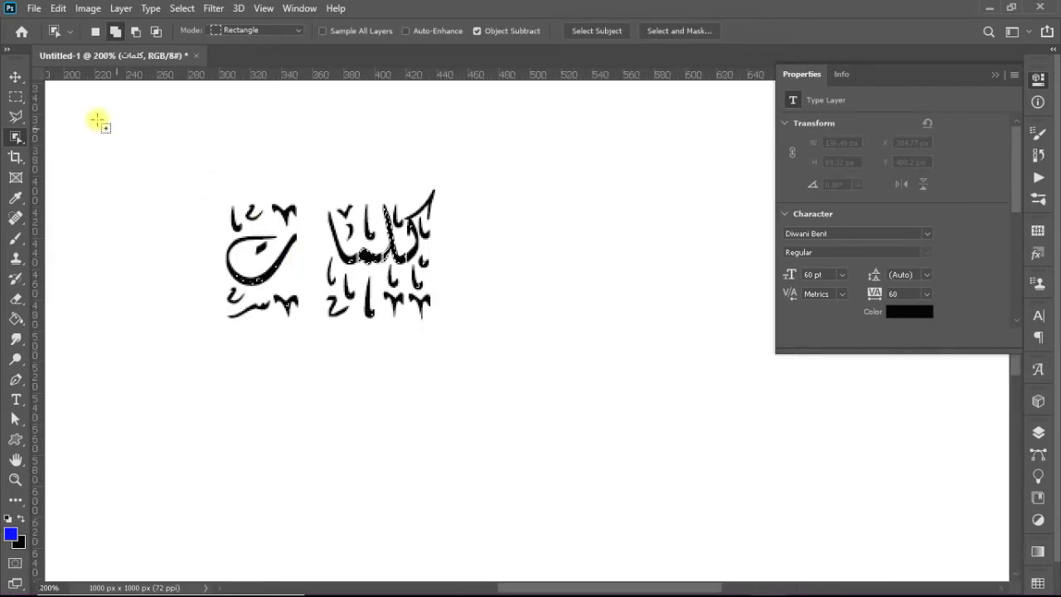
click(16, 137)
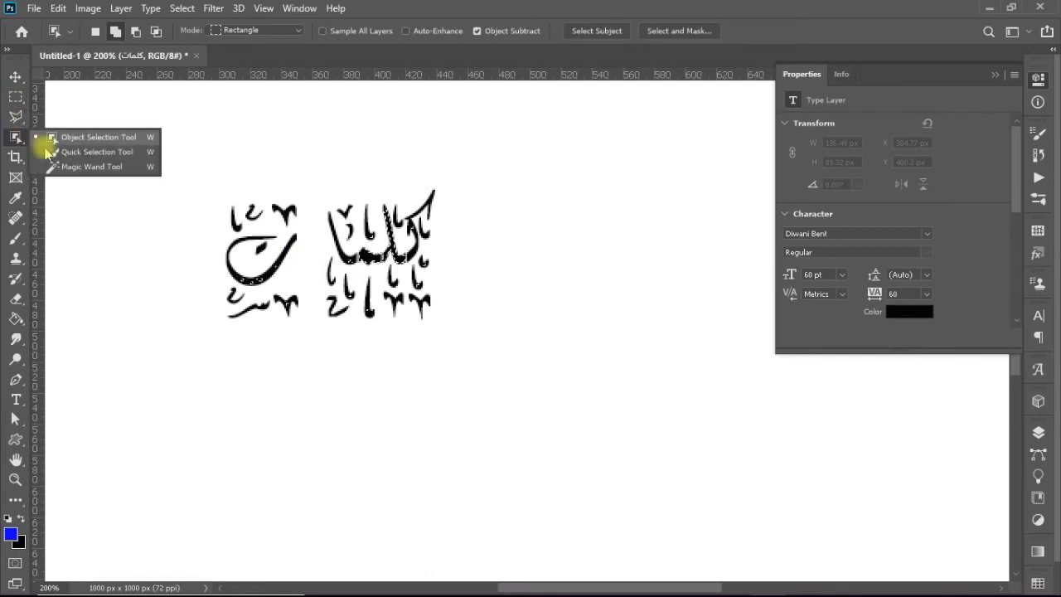
click(66, 166)
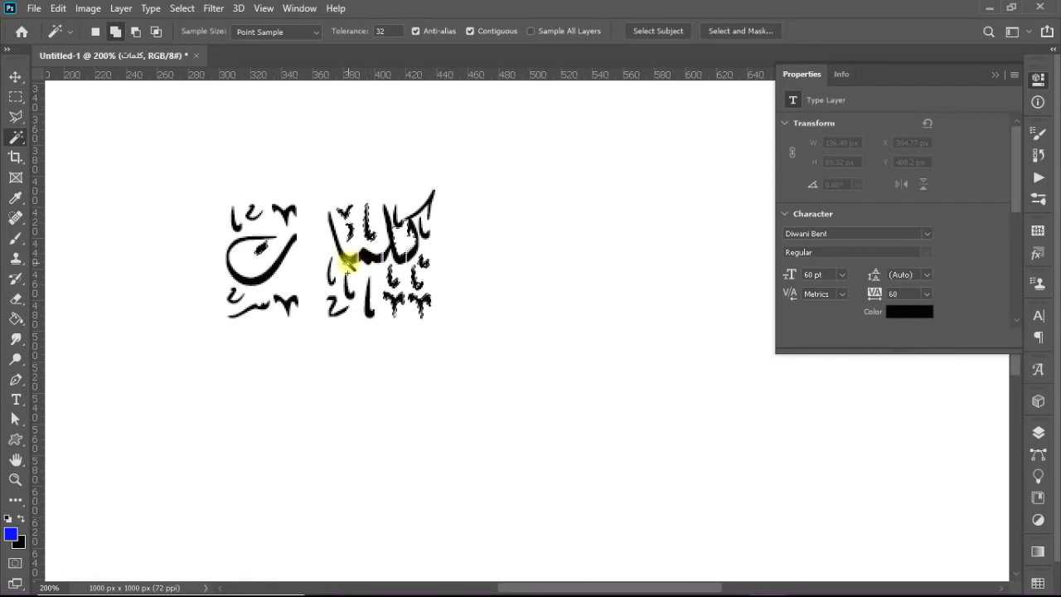
click(368, 263)
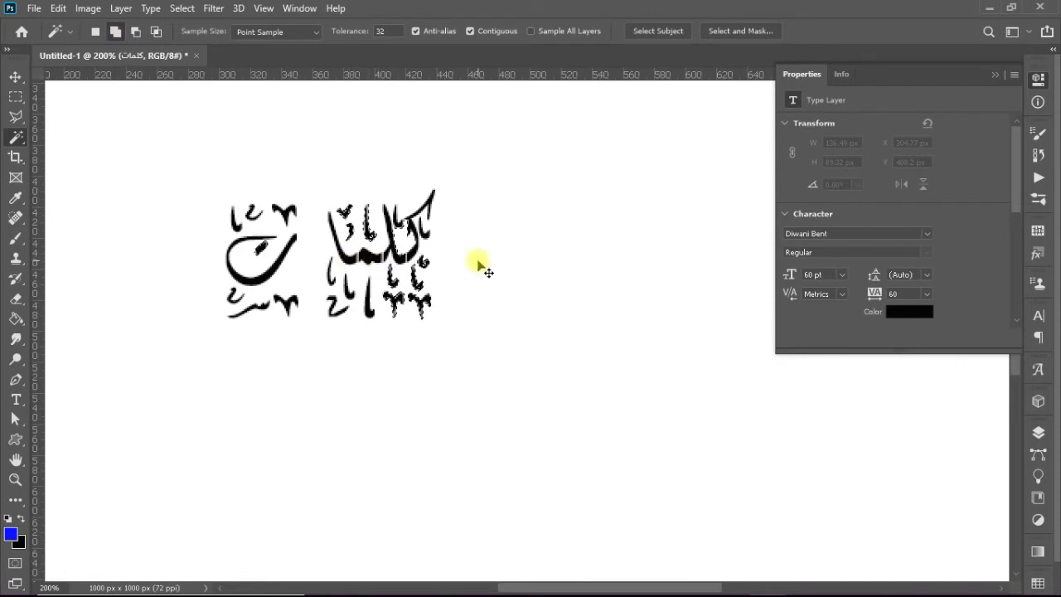
click(15, 116)
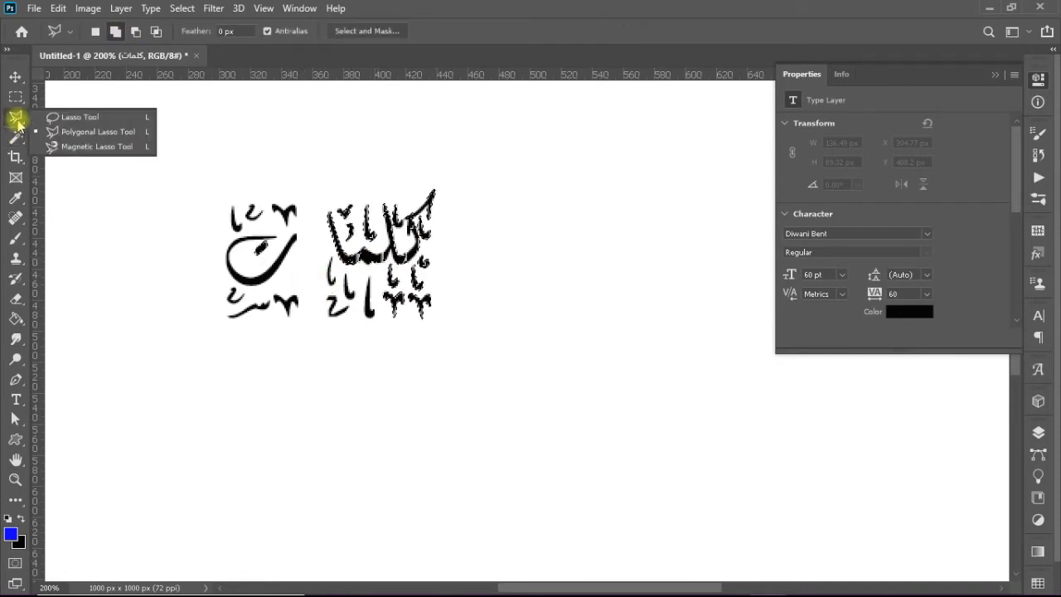
click(14, 137)
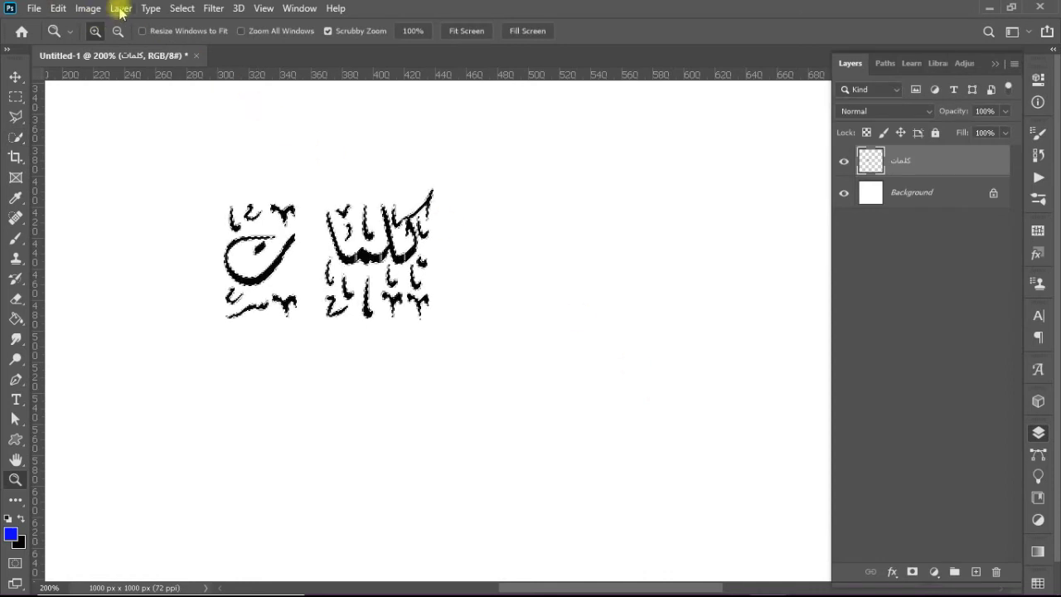
Step: Copy the selected Arabic letters onto a new layer
click(121, 12)
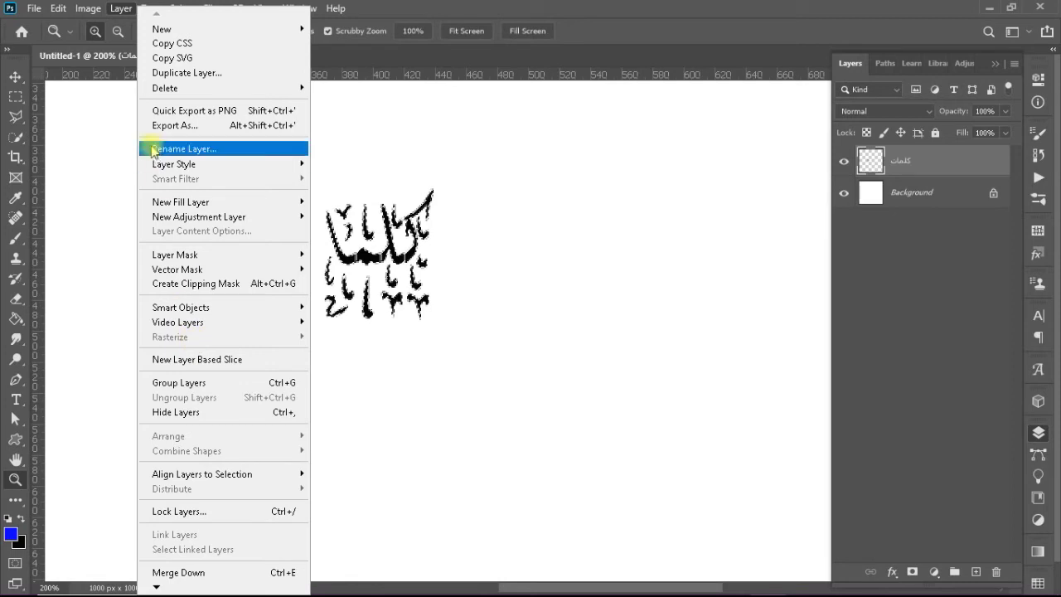
click(120, 10)
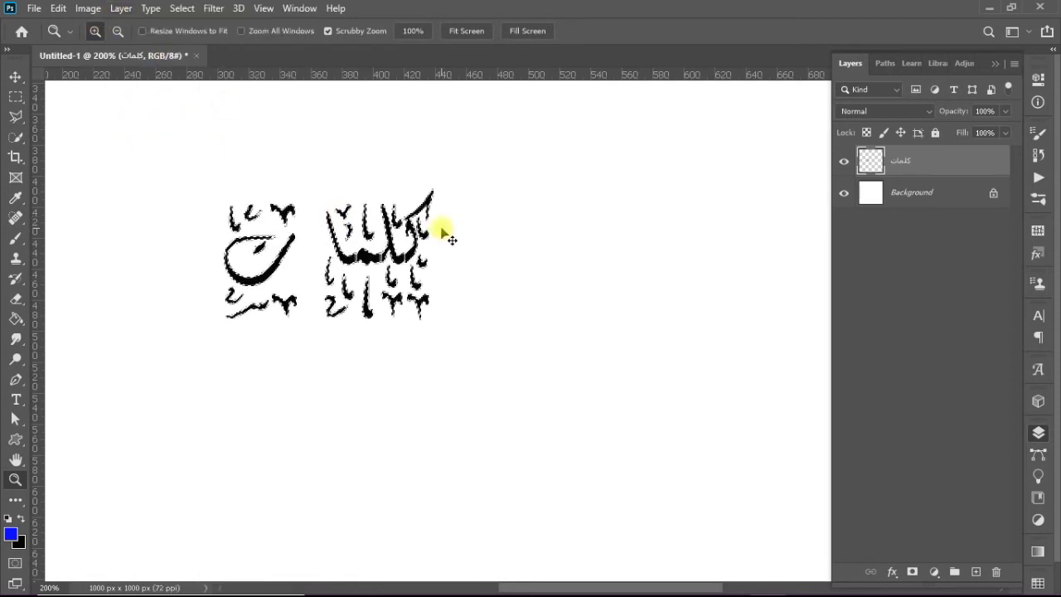
key(ctrl+shift+alt+n)
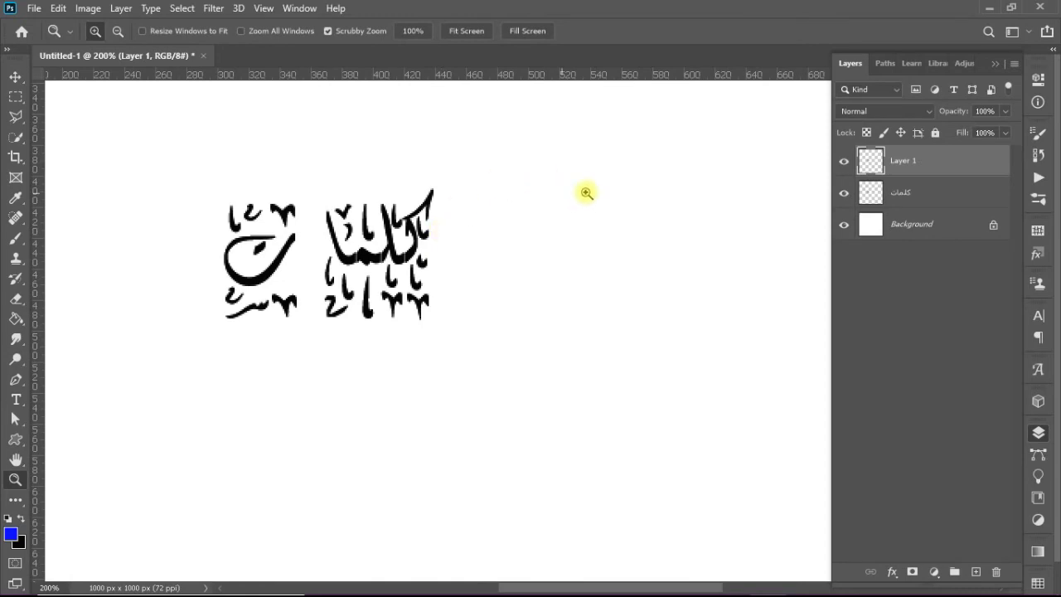
Step: Hide the كلمات and Background layers and trim the transparent pixels away from all four sides of the canvas
click(843, 196)
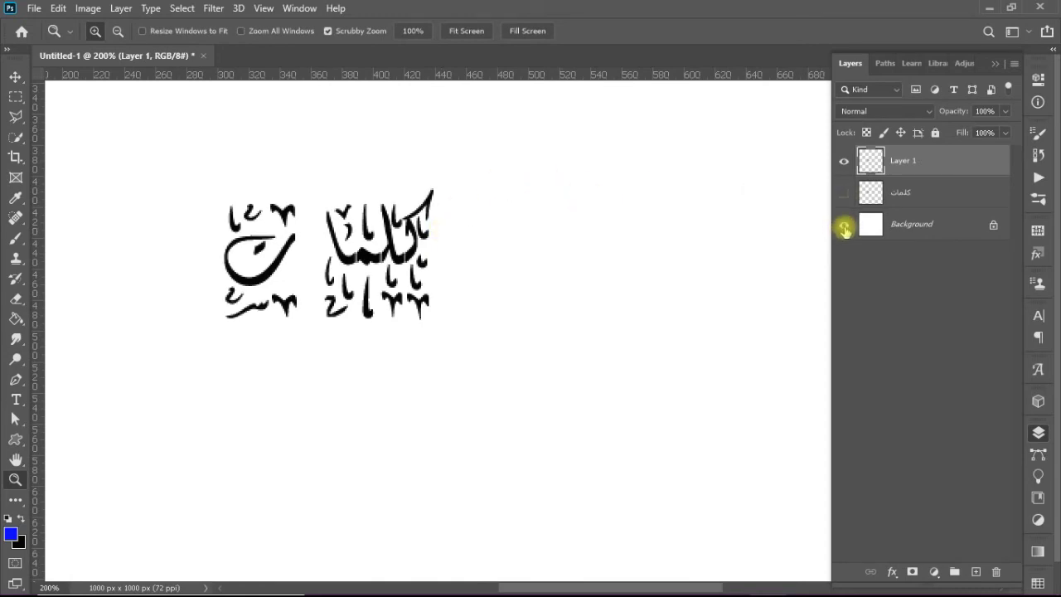
click(843, 225)
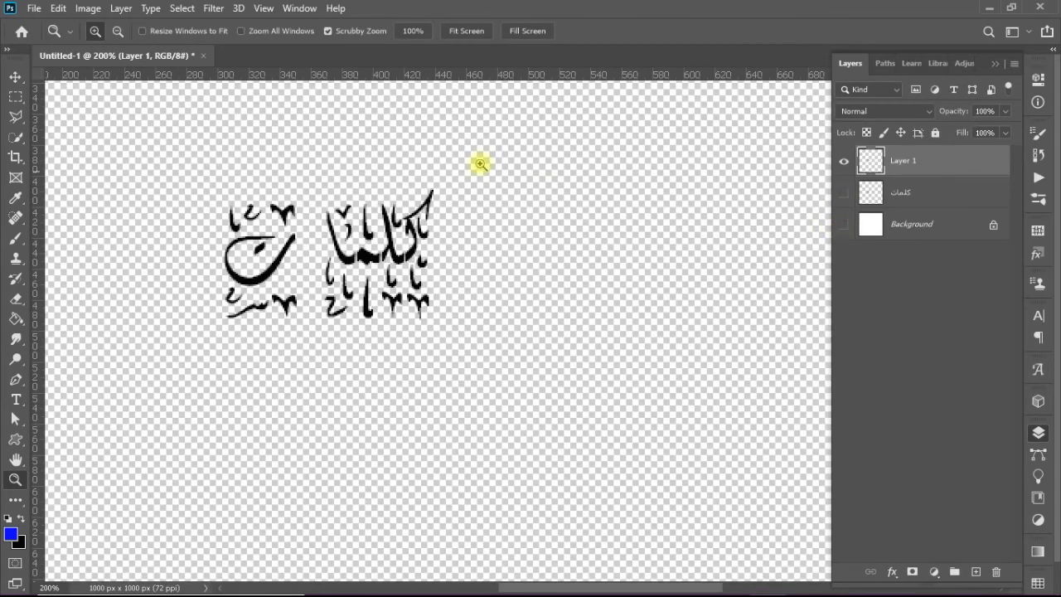
click(89, 8)
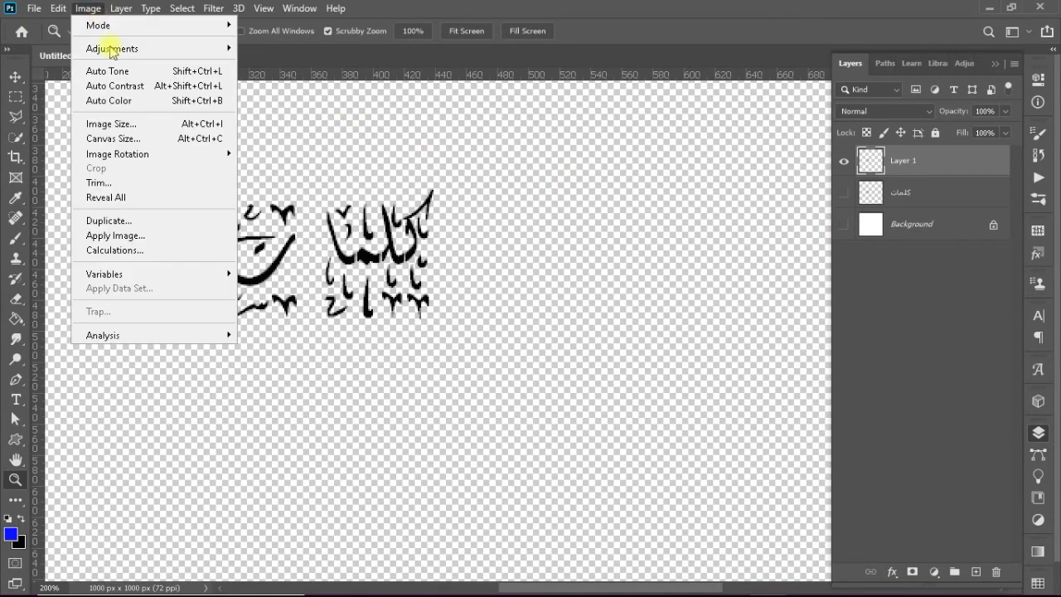
click(138, 180)
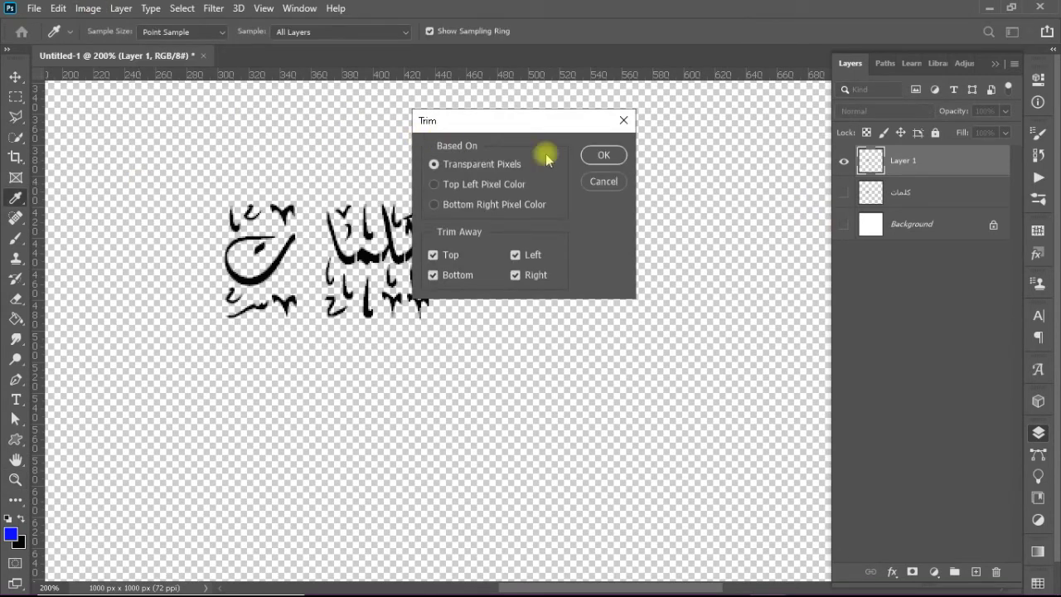
click(594, 158)
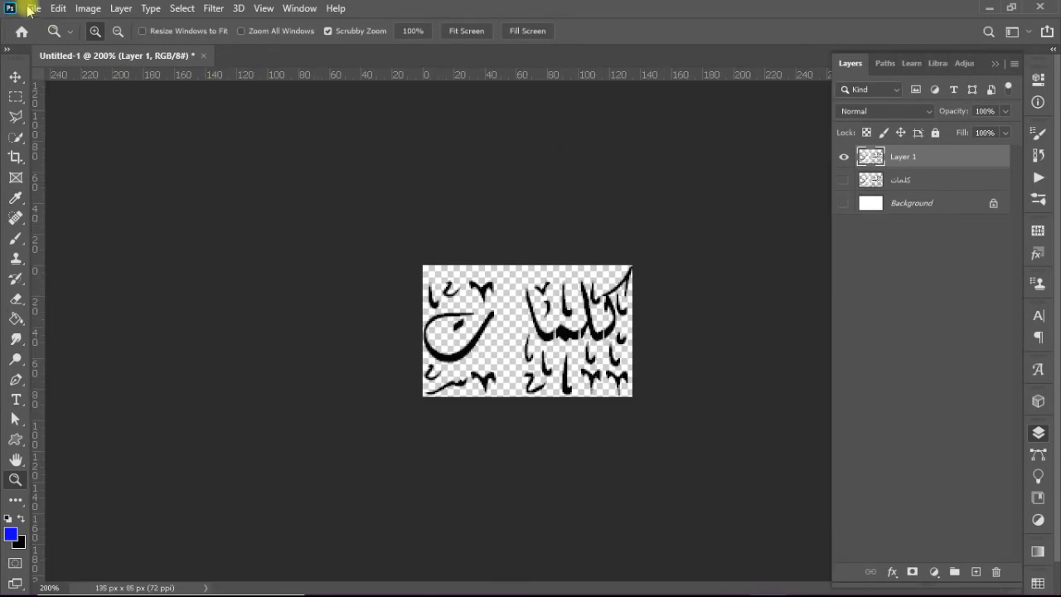
Step: Define the trimmed Arabic word as a pattern named "كلمات"
click(54, 9)
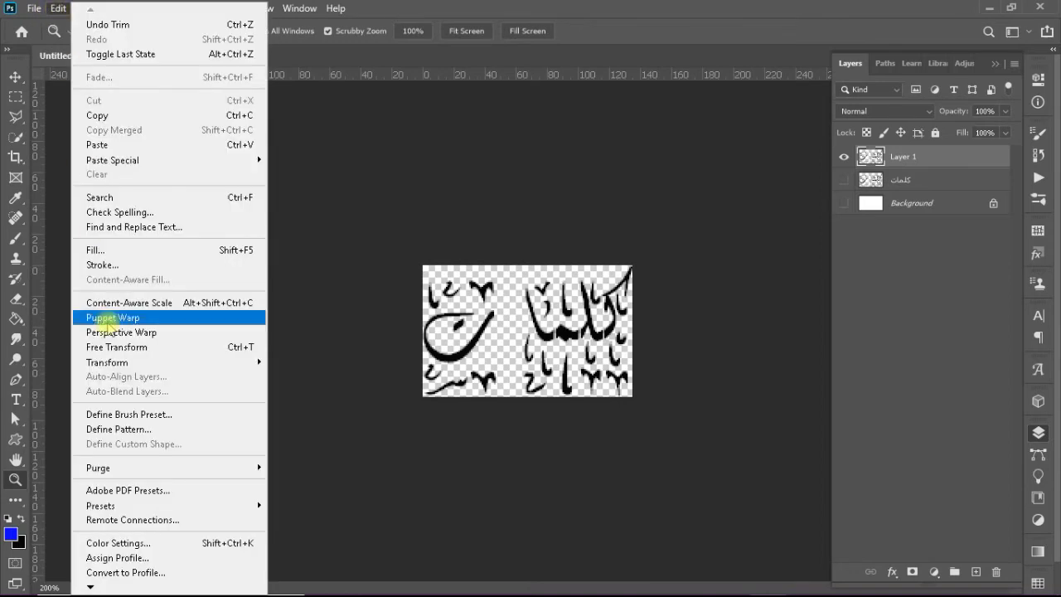
click(124, 429)
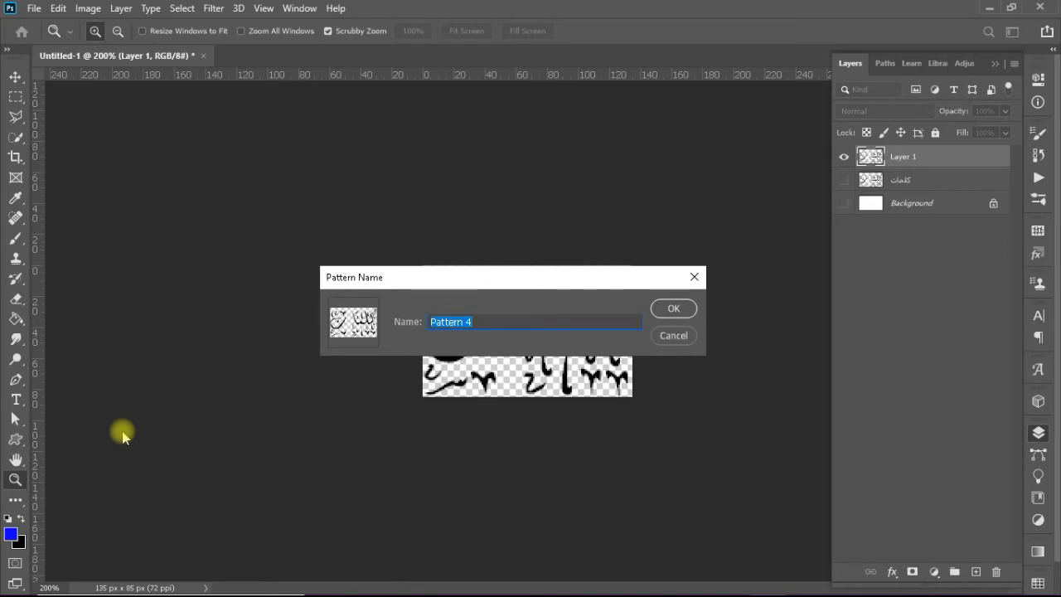
text(كلمات)
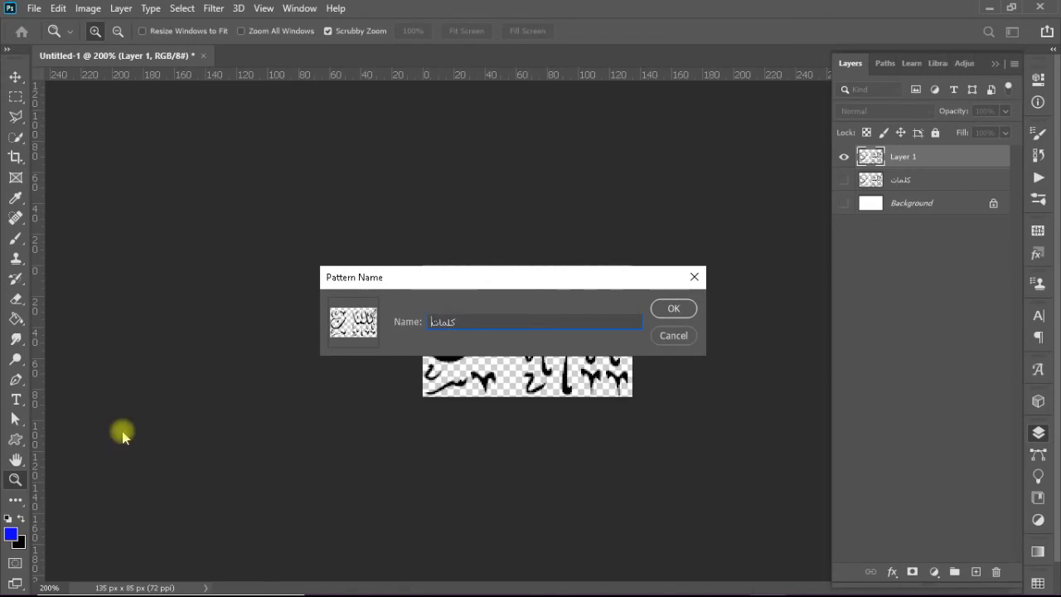
click(672, 311)
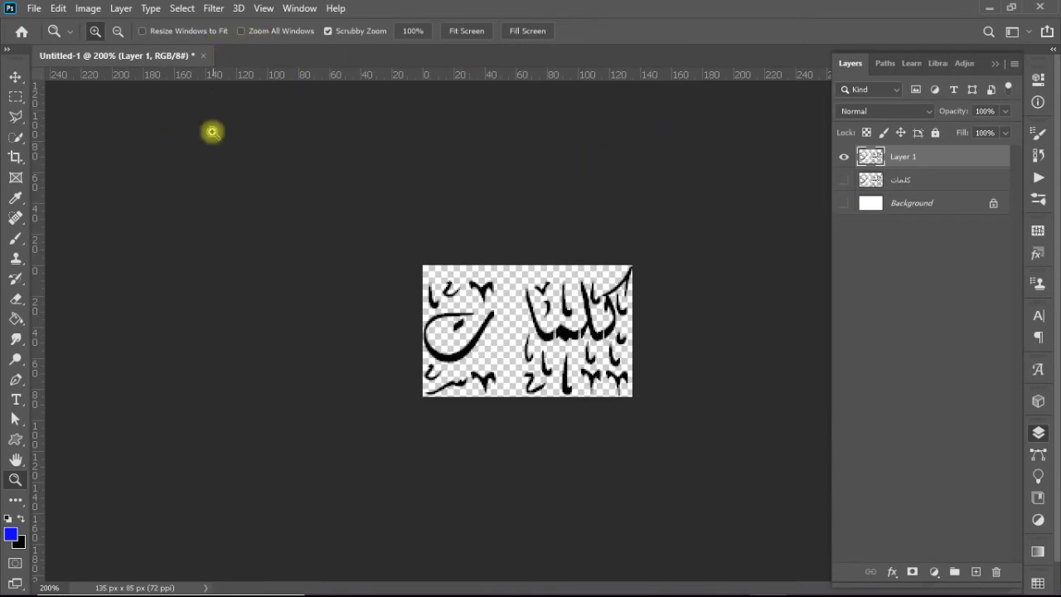
Step: Create a new document from the recent custom 1000 x 1000 px preset at 72 ppi
key(ctrl+n)
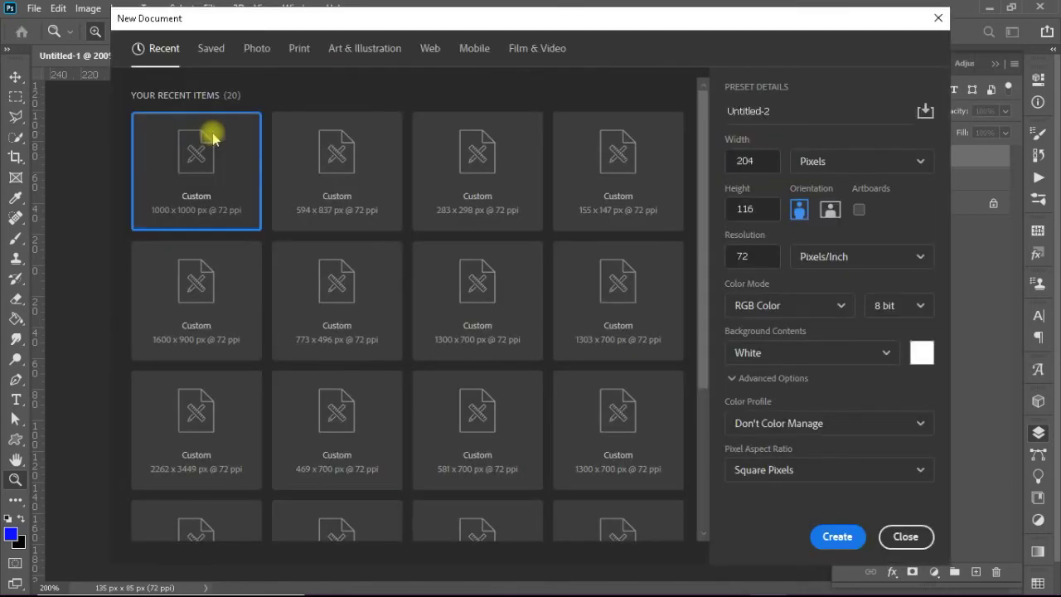
key(Right)
key(Return)
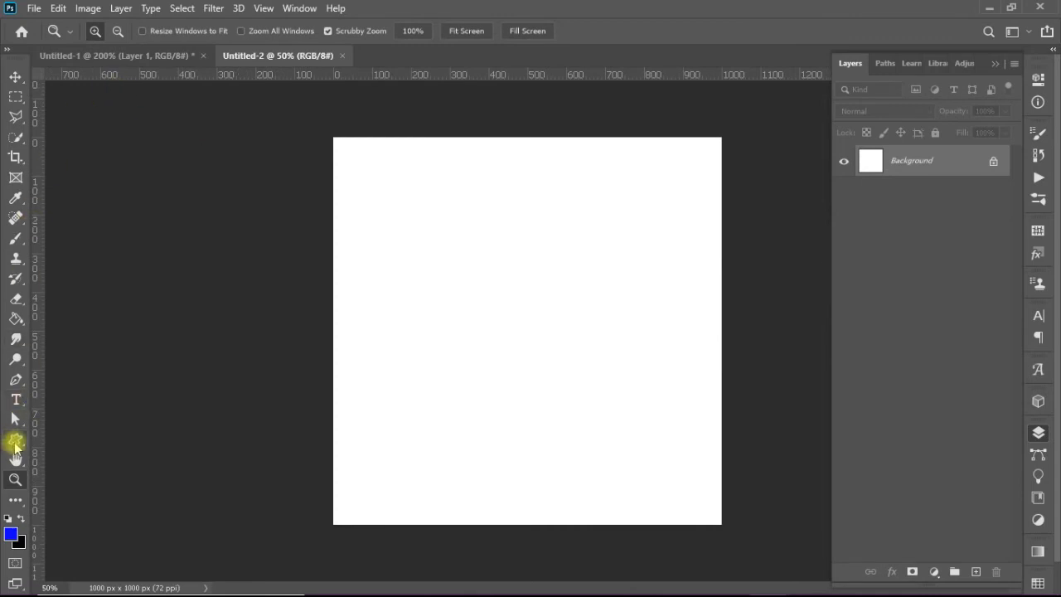
Step: Draw a snail custom shape about 632 x 566 px in the middle of the canvas and set its stroke width to 5 px
click(15, 442)
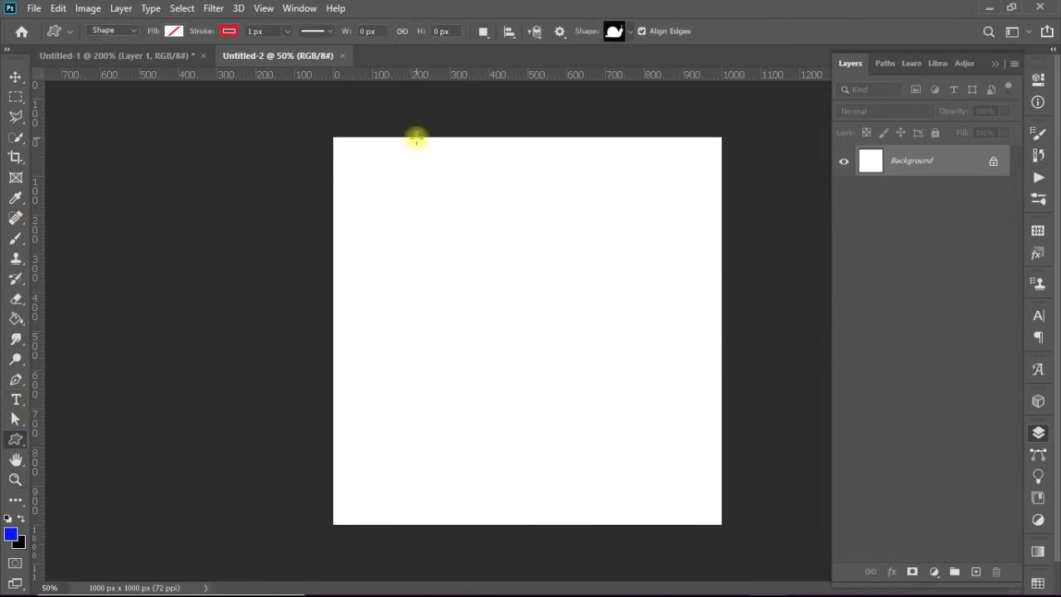
click(615, 31)
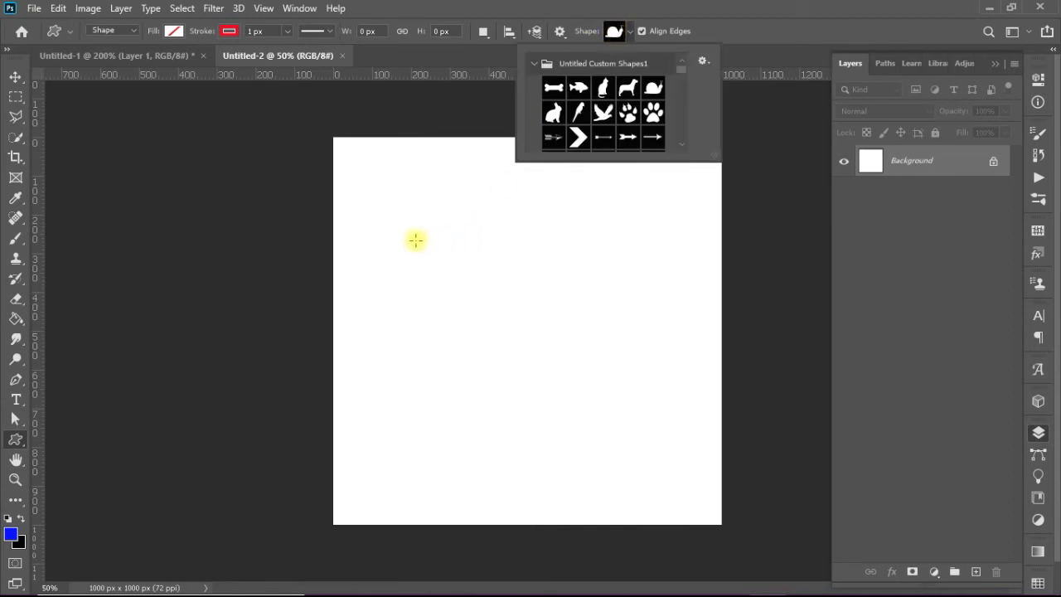
click(421, 201)
drag(421, 201, 667, 420)
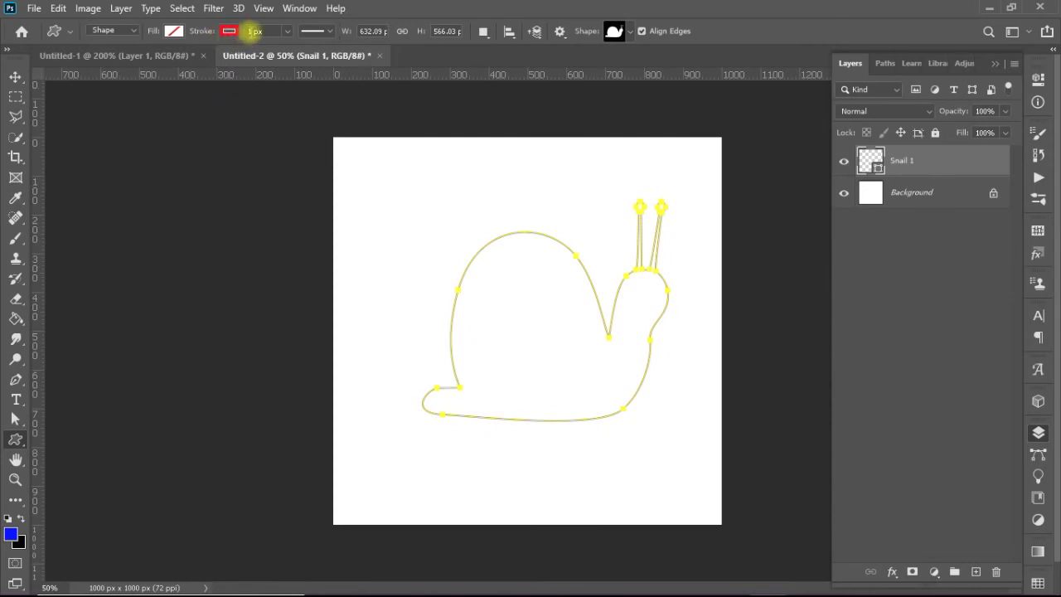
text(5)
key(Return)
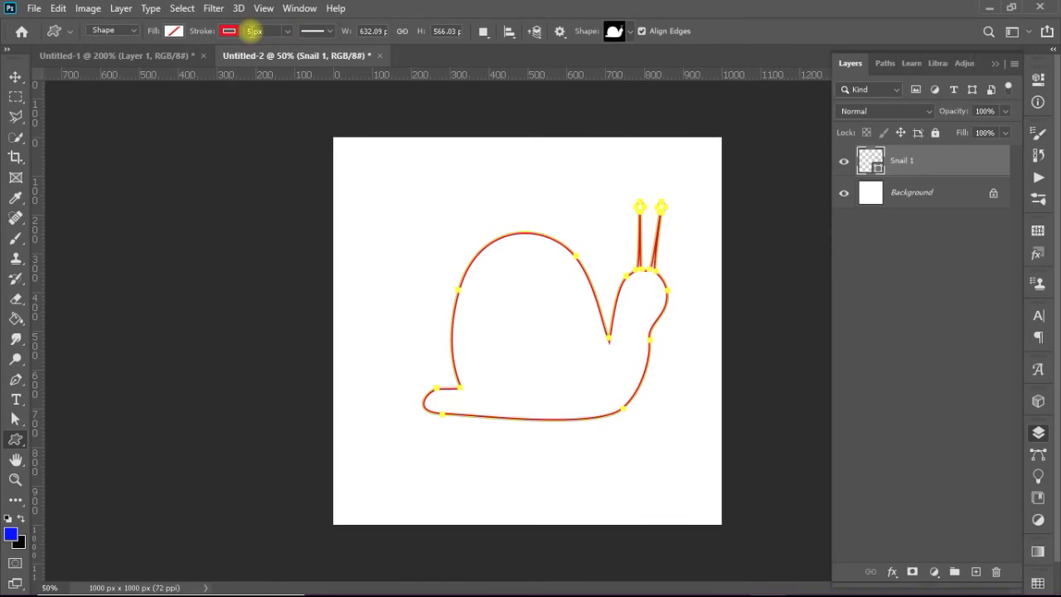
Step: Fill the snail shape with the Arabic word pattern and set the pattern scale to 89%
click(174, 30)
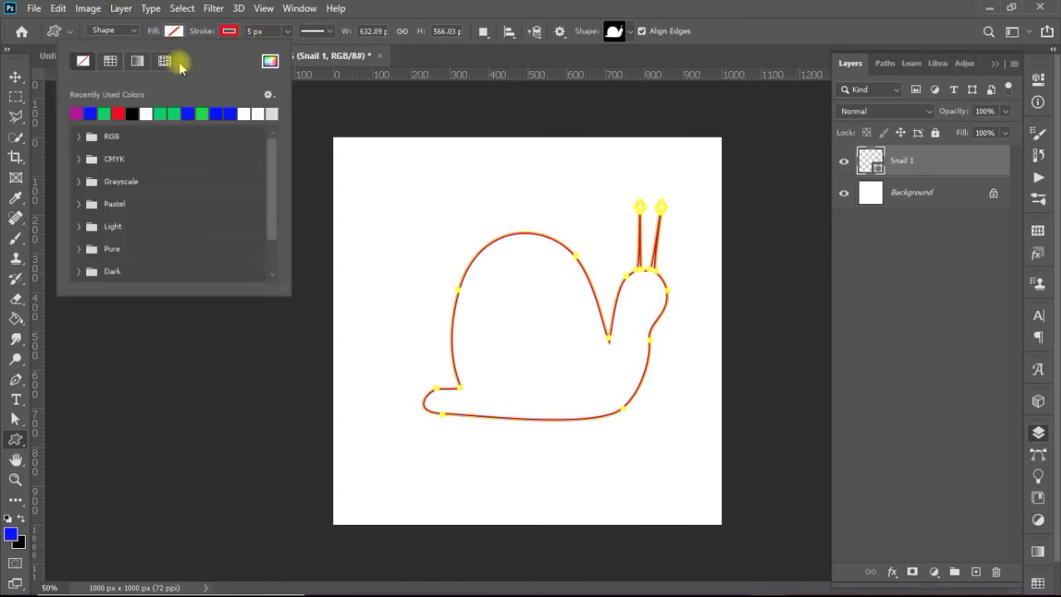
click(165, 63)
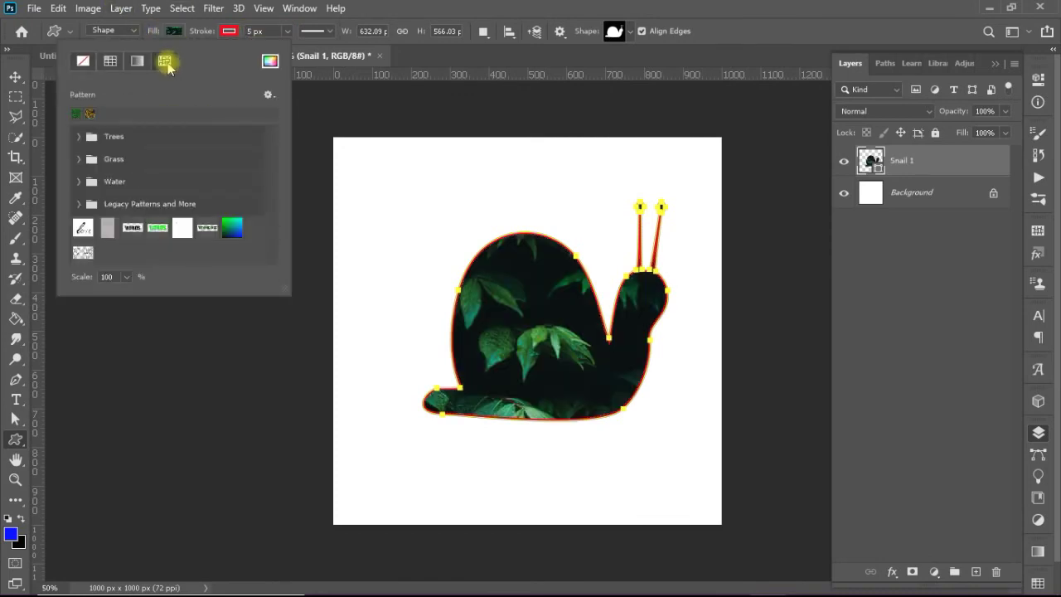
click(83, 253)
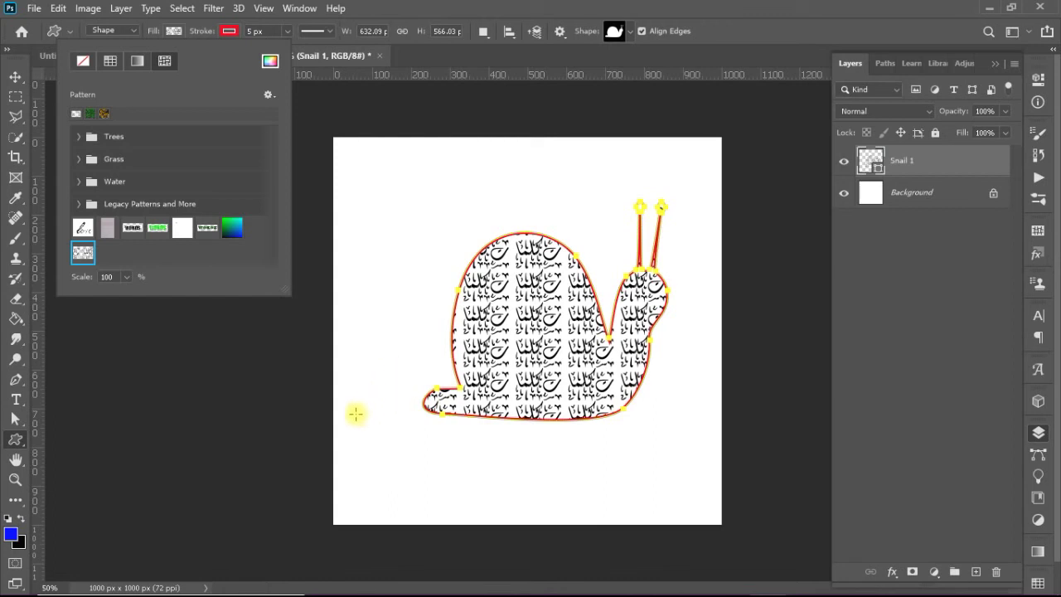
click(126, 277)
drag(128, 293, 127, 299)
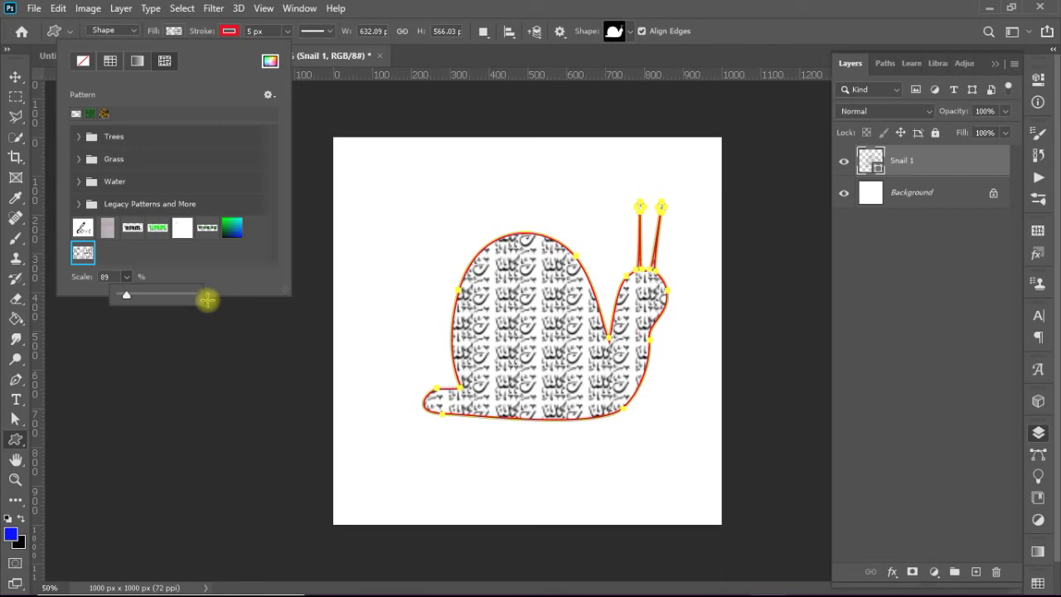
click(224, 412)
click(224, 412)
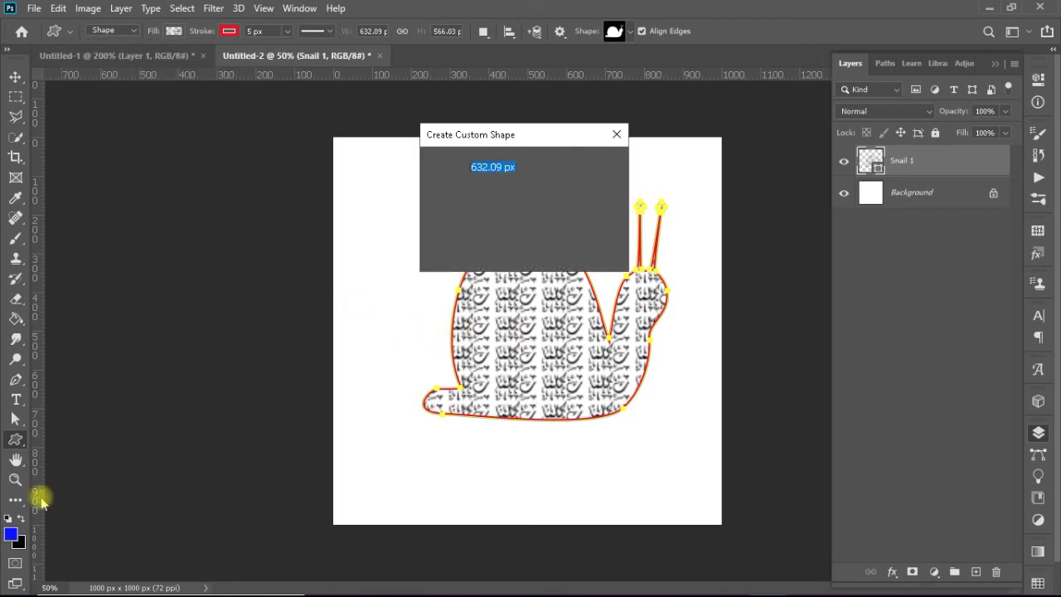
click(569, 251)
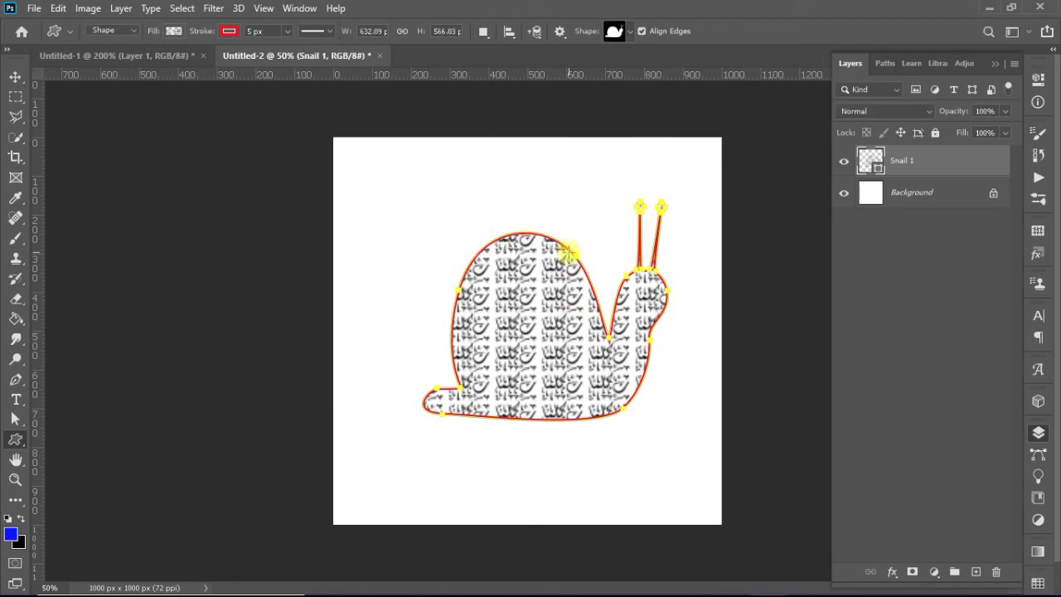